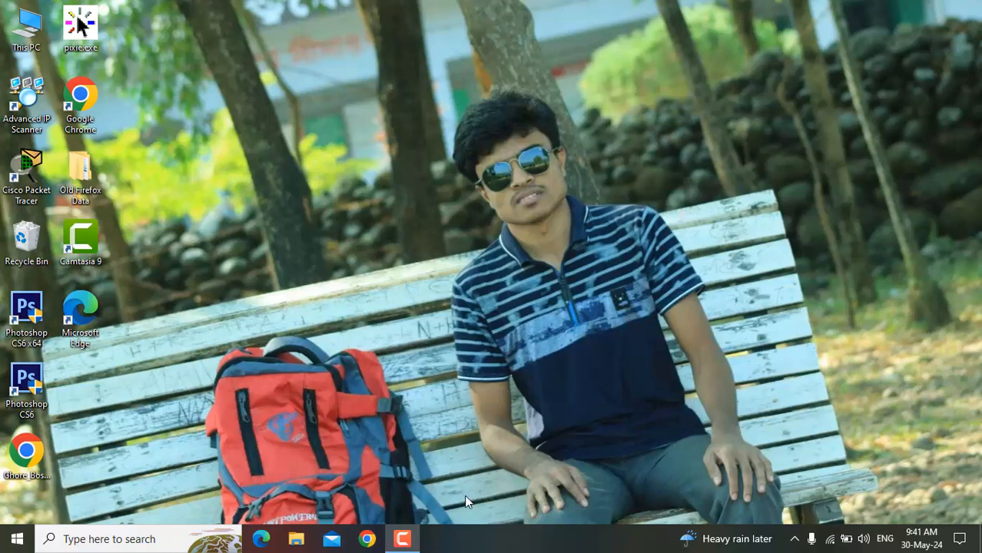
- Open Google Chrome and load the router's admin page at 192.168.0.1
{"action": "left_click", "coordinate": [367, 540]}
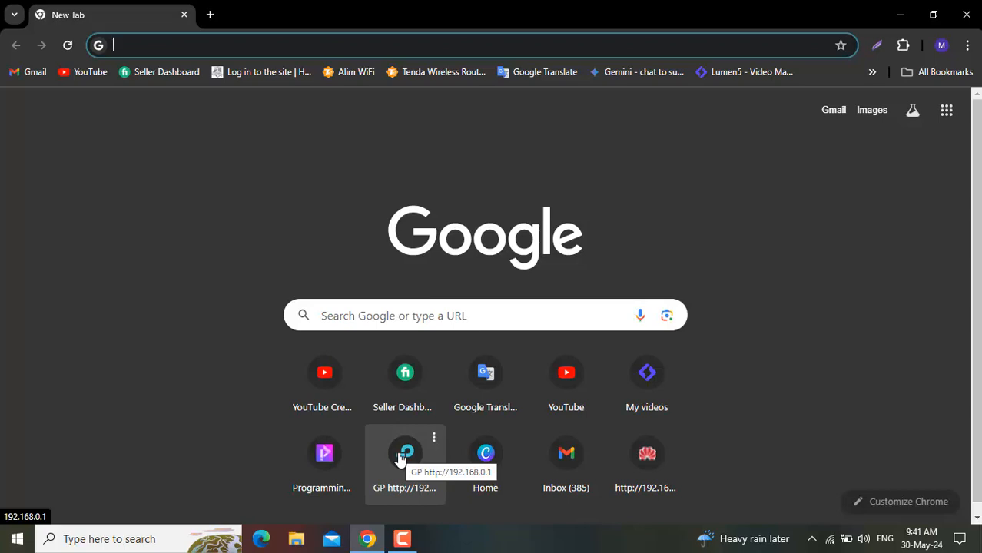
{"action": "left_click", "coordinate": [261, 47]}
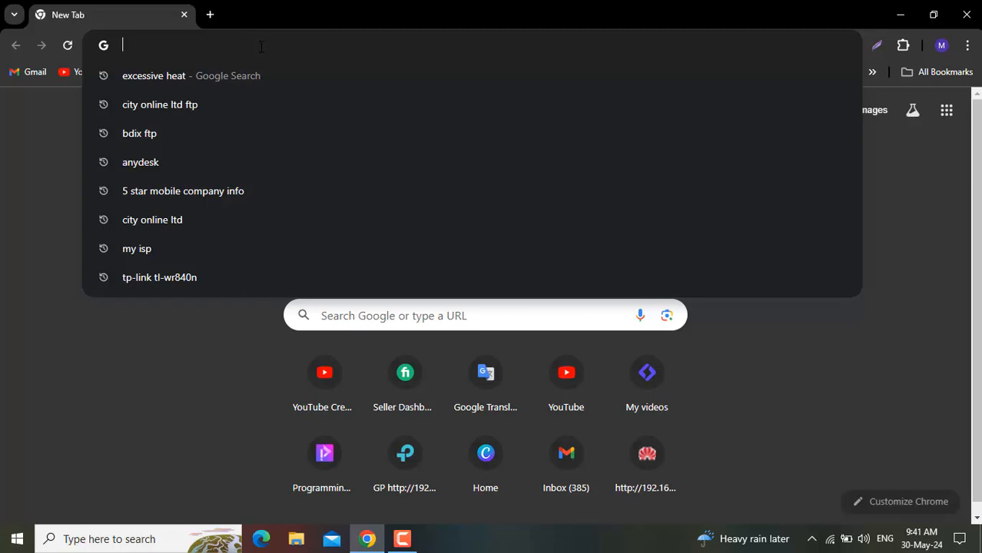
{"action": "type", "text": "192"}
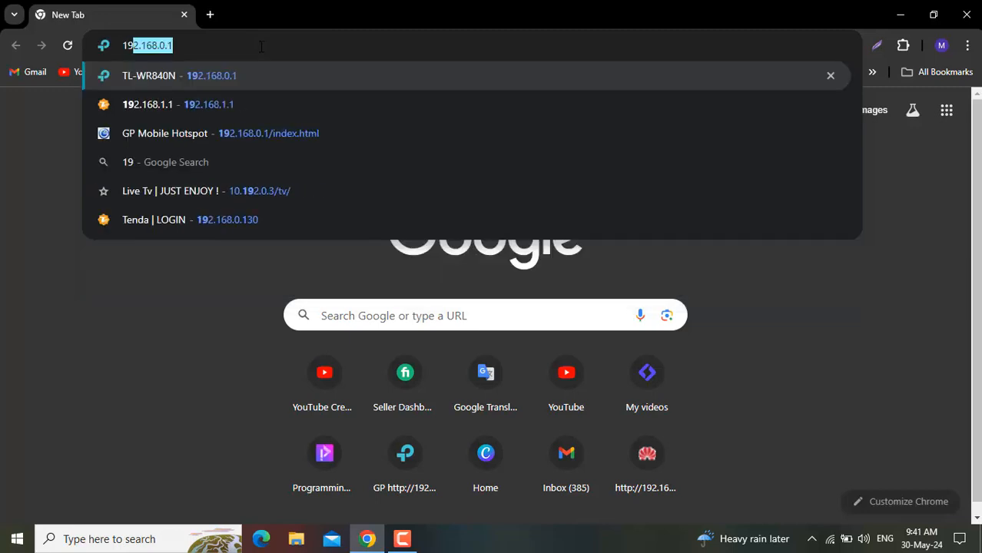
{"action": "type", "text": ".169"}
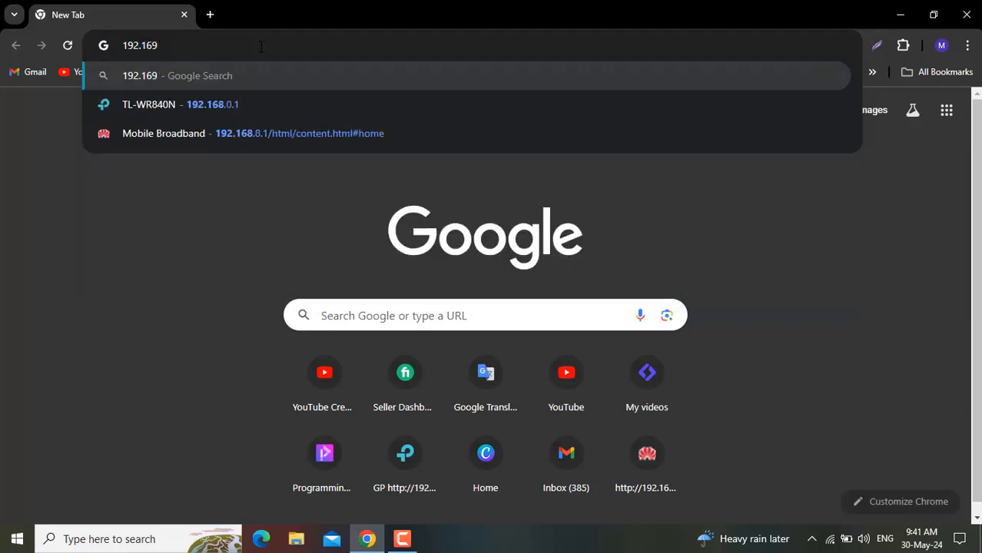
{"action": "key", "text": "BackSpace"}
{"action": "type", "text": "8."}
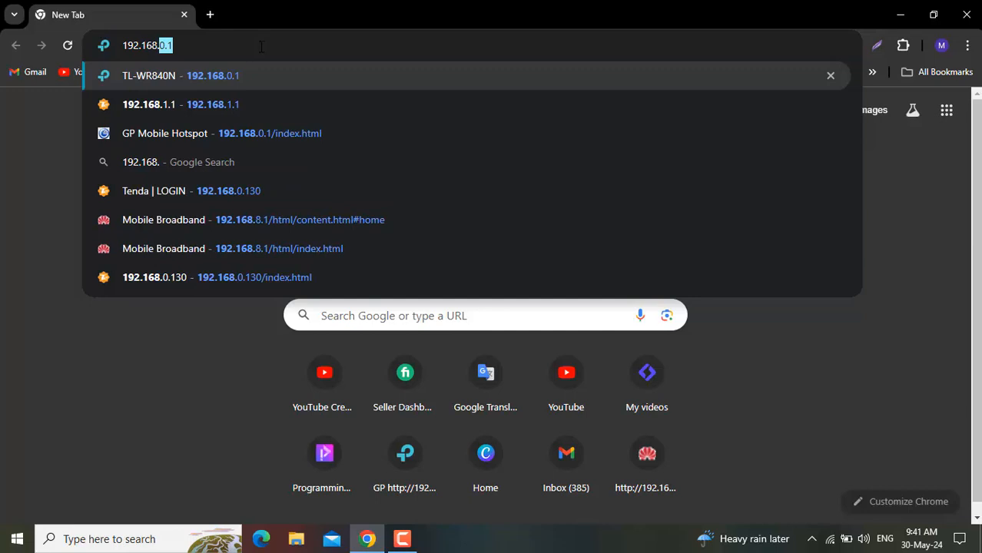
{"action": "type", "text": "0."}
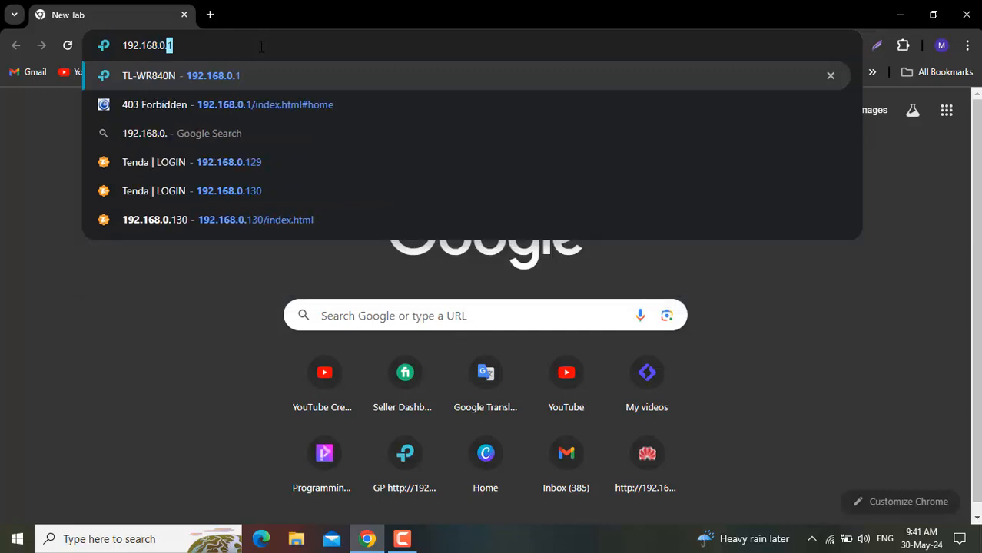
{"action": "type", "text": "1"}
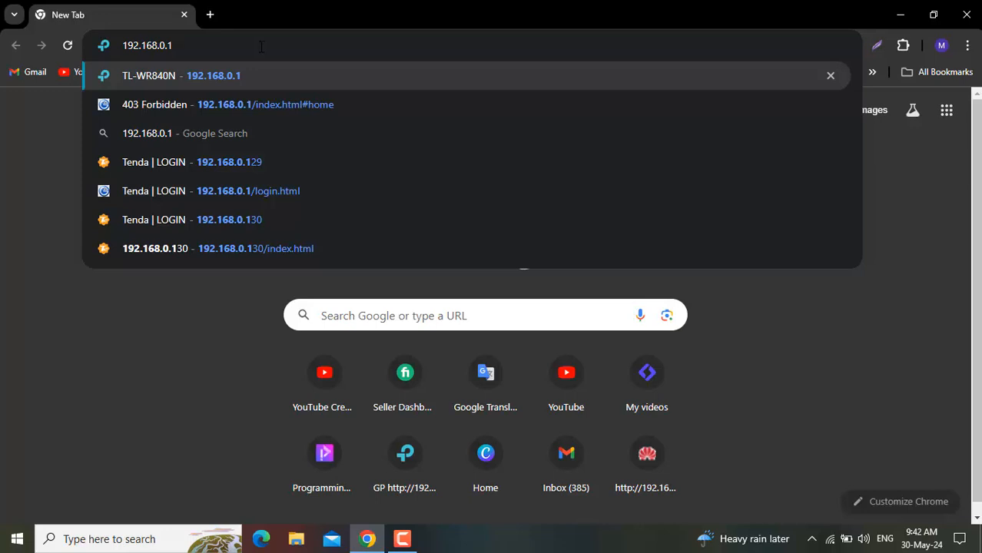
{"action": "key", "text": "Return"}
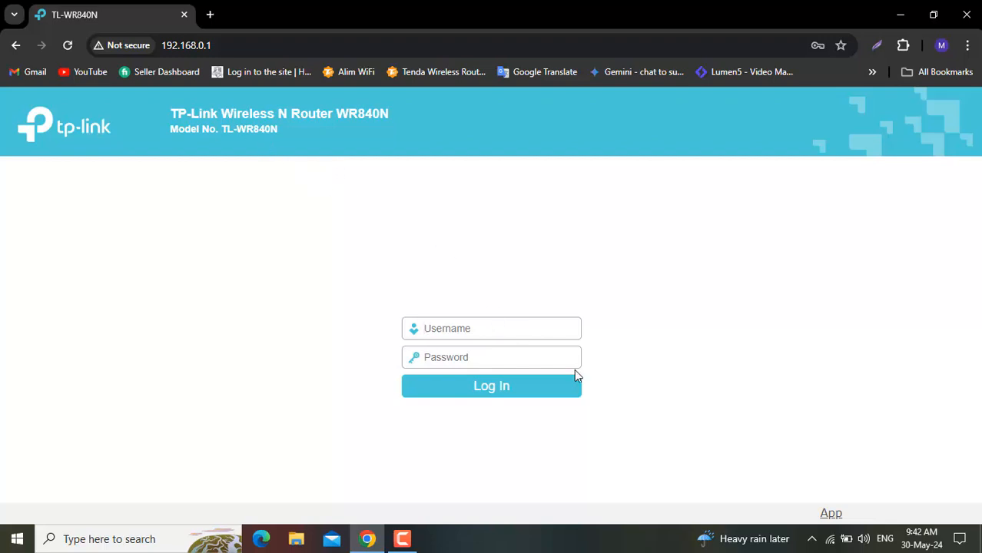
- Check the connected Wi-Fi network, then log in to the router with the saved admin username and password, dismissing the password warning
{"action": "left_click", "coordinate": [830, 540]}
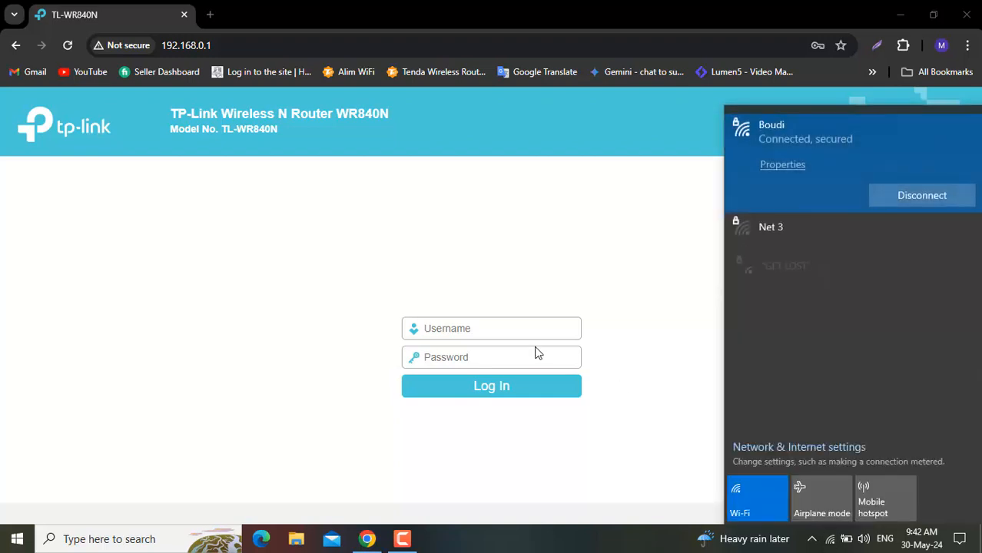
{"action": "left_click", "coordinate": [475, 339]}
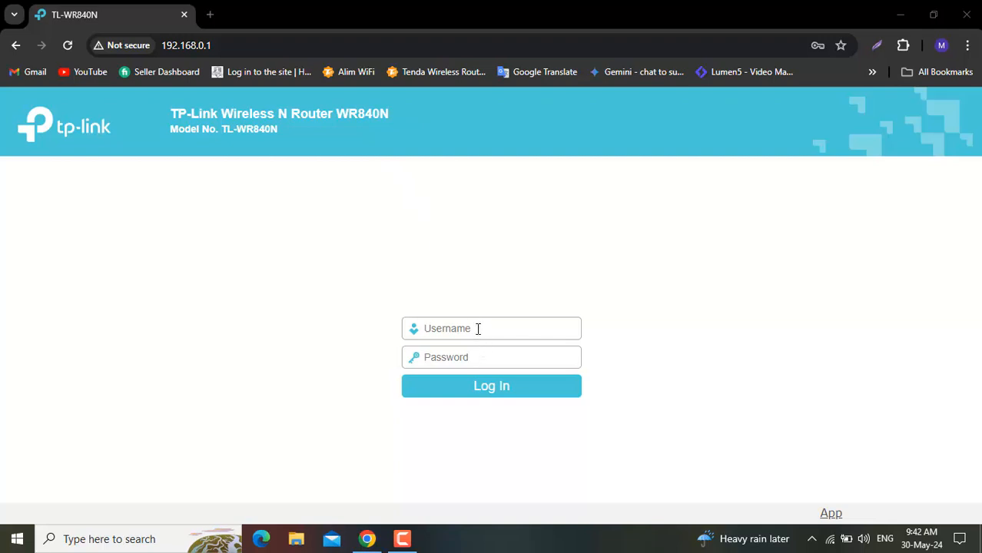
{"action": "left_click", "coordinate": [477, 329]}
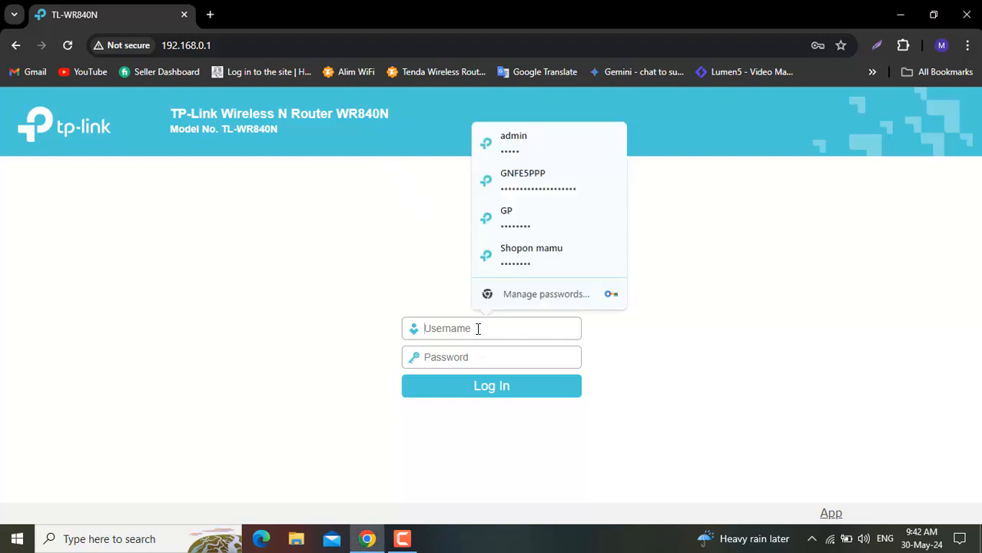
{"action": "left_click", "coordinate": [540, 154]}
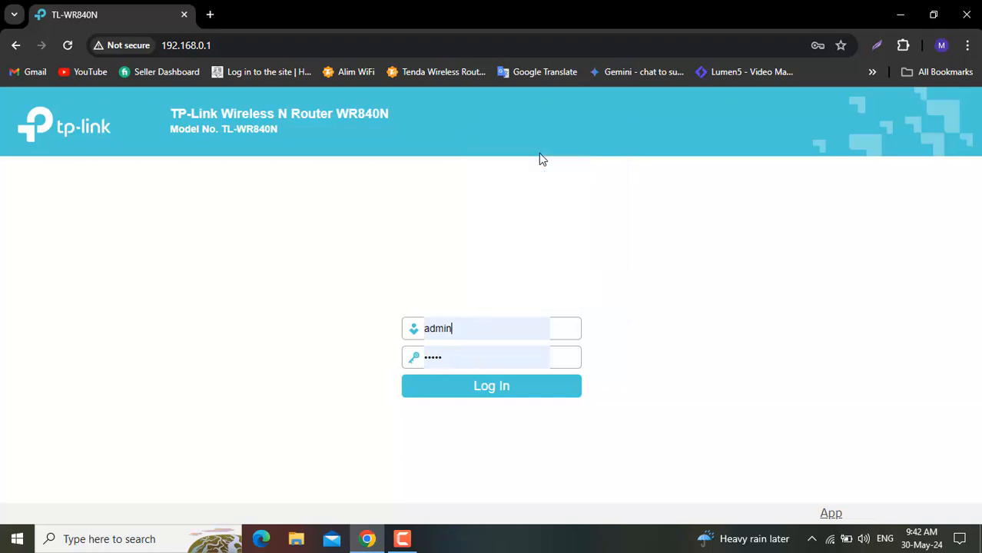
{"action": "left_click", "coordinate": [477, 357]}
{"action": "left_click", "coordinate": [323, 417]}
{"action": "left_click", "coordinate": [477, 398]}
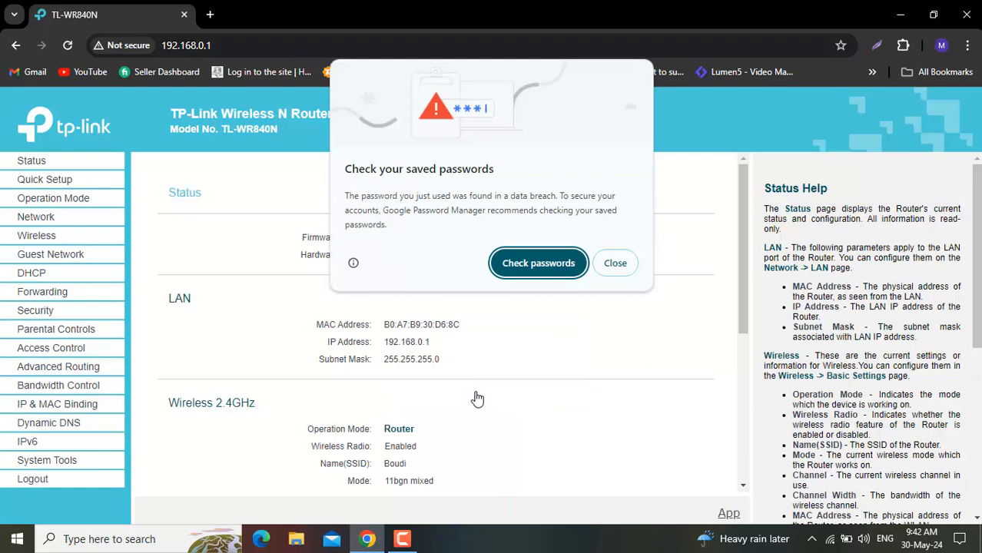
{"action": "left_click", "coordinate": [616, 263]}
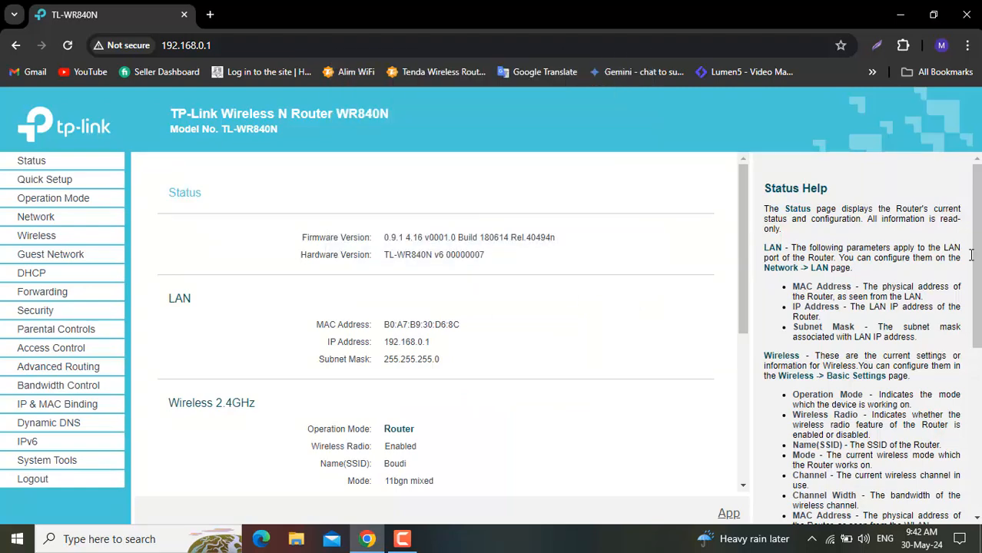
- Look through the router's Status, Network, Guest Network, Parental Controls, Advanced Routing, Security and Forwarding settings
{"action": "scroll", "coordinate": [834, 252], "scroll_direction": "down", "scroll_amount": 3}
{"action": "scroll", "coordinate": [861, 338], "scroll_direction": "up", "scroll_amount": 3}
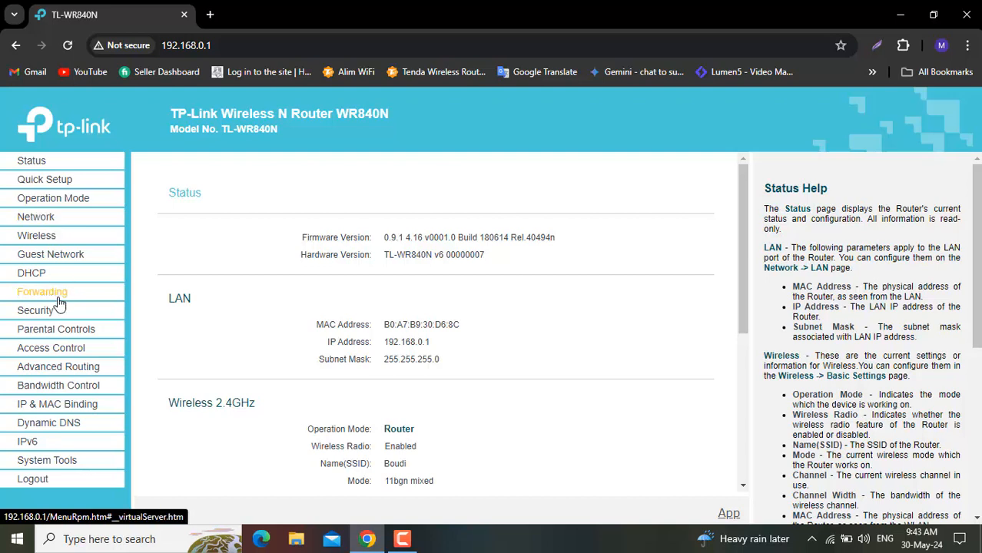
{"action": "left_click", "coordinate": [73, 224]}
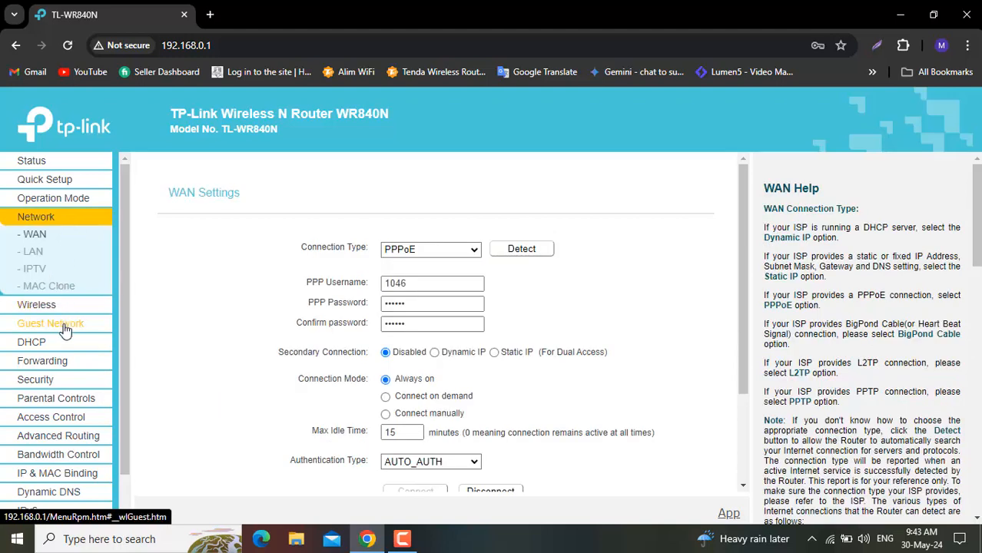
{"action": "left_click", "coordinate": [66, 323]}
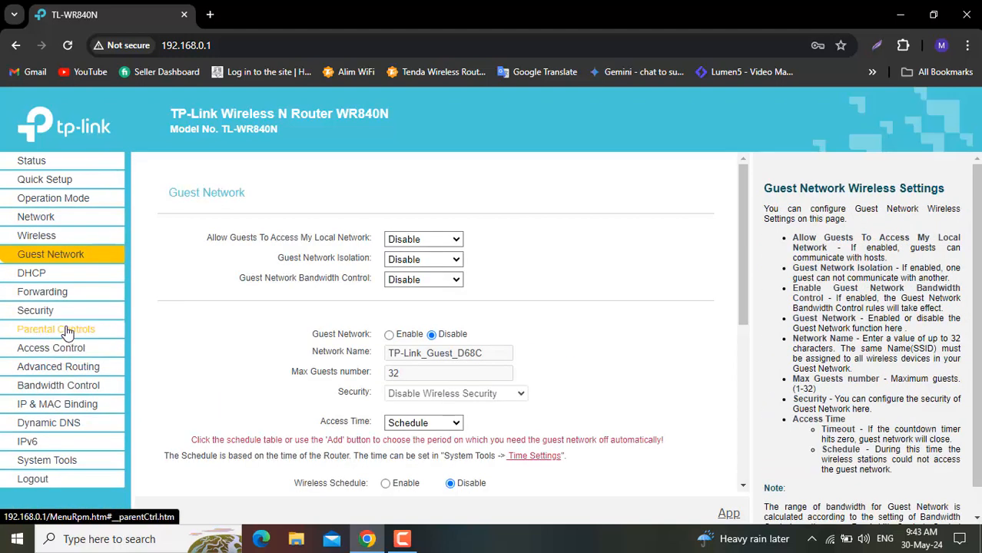
{"action": "left_click", "coordinate": [66, 332]}
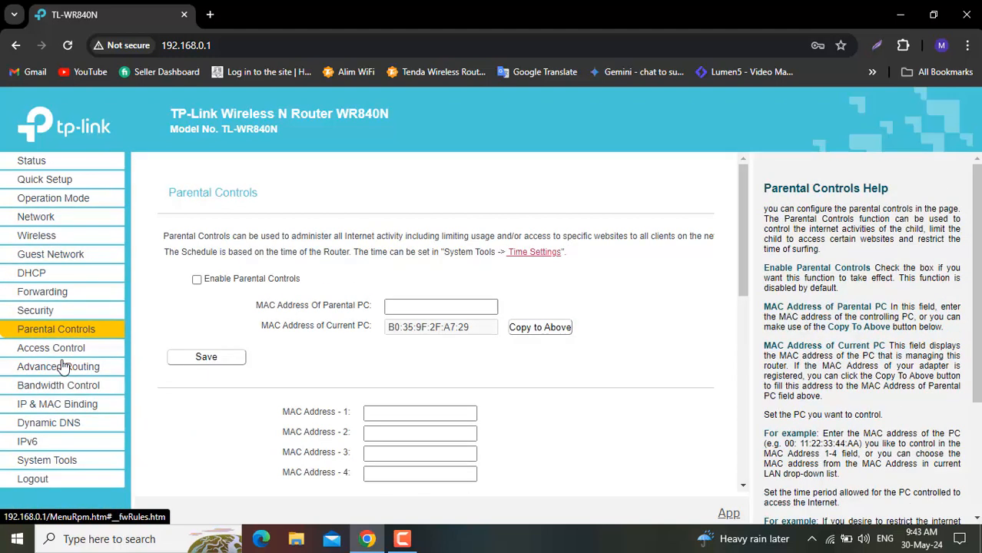
{"action": "left_click", "coordinate": [64, 367]}
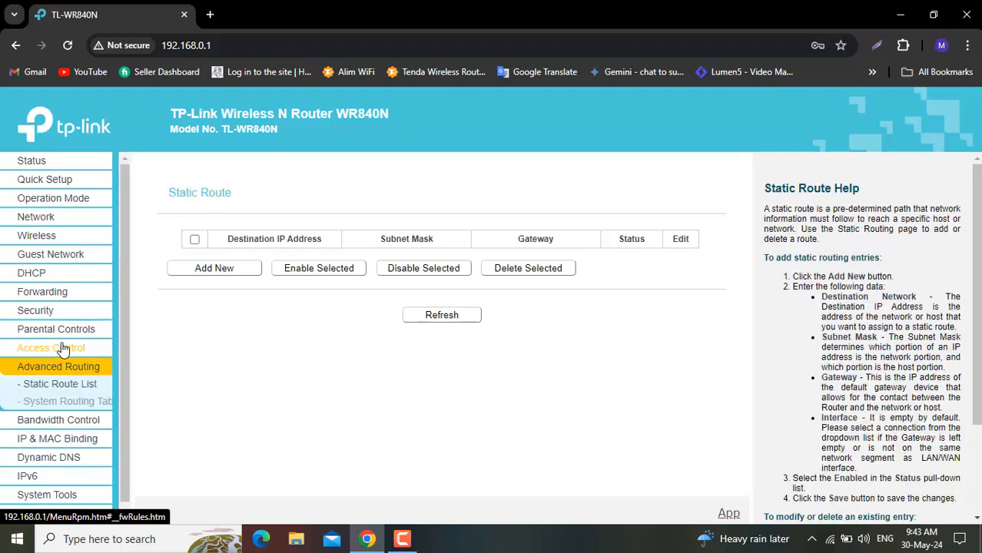
{"action": "left_click", "coordinate": [62, 347]}
{"action": "left_click", "coordinate": [66, 335]}
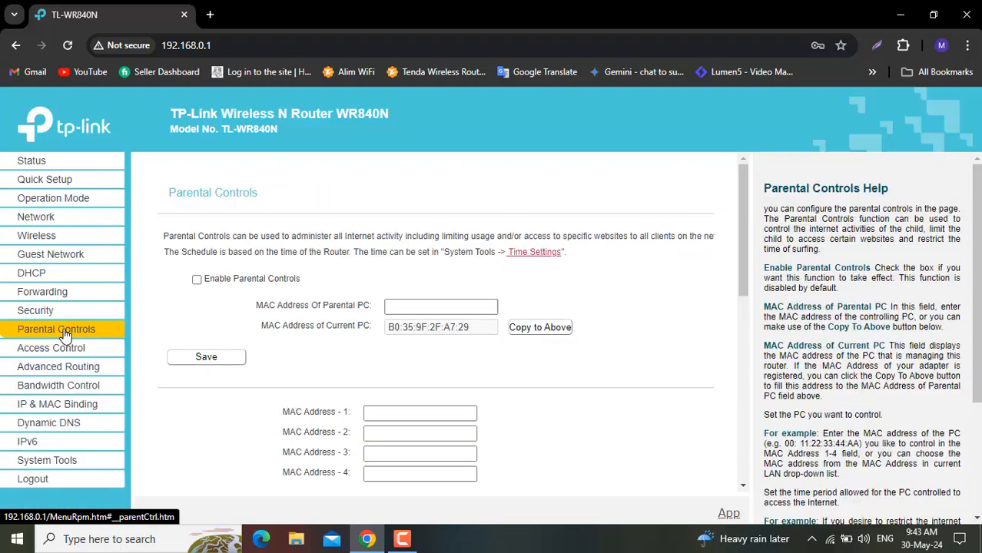
{"action": "left_click", "coordinate": [67, 316]}
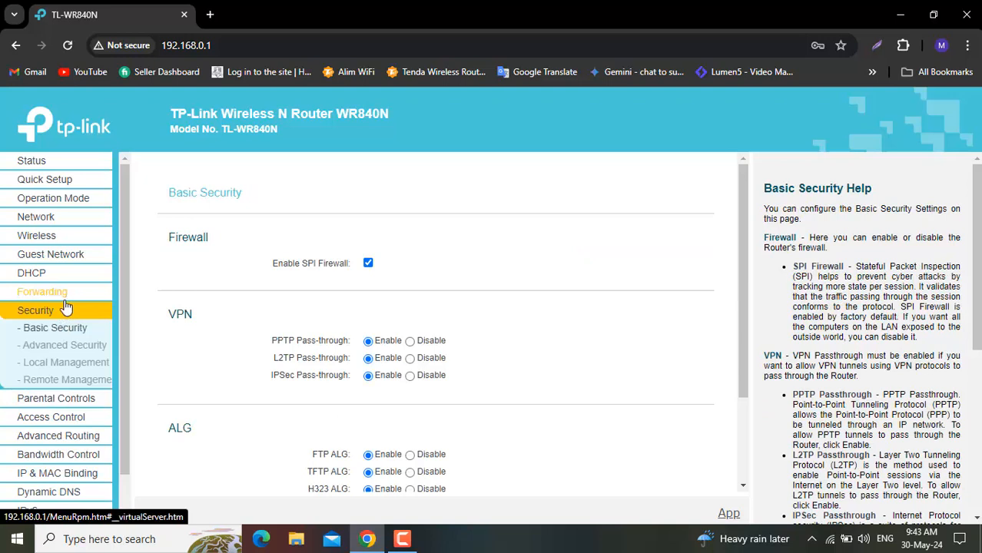
{"action": "left_click", "coordinate": [60, 347]}
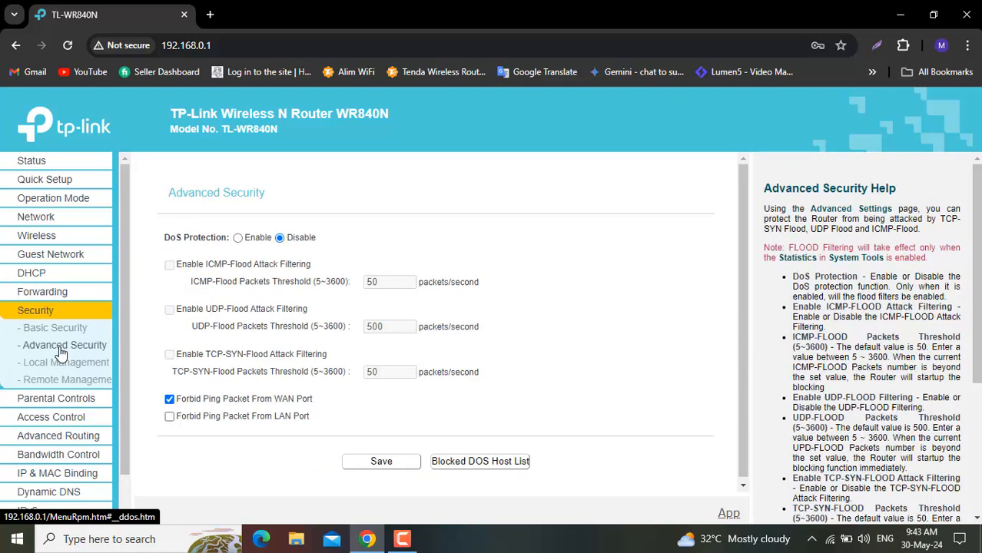
{"action": "left_click", "coordinate": [68, 292]}
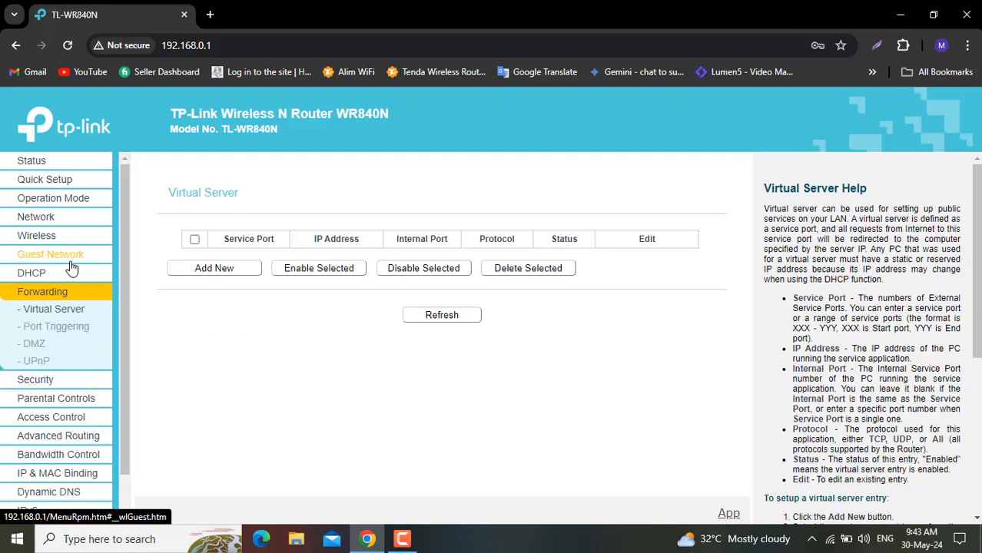
{"action": "left_click", "coordinate": [69, 256]}
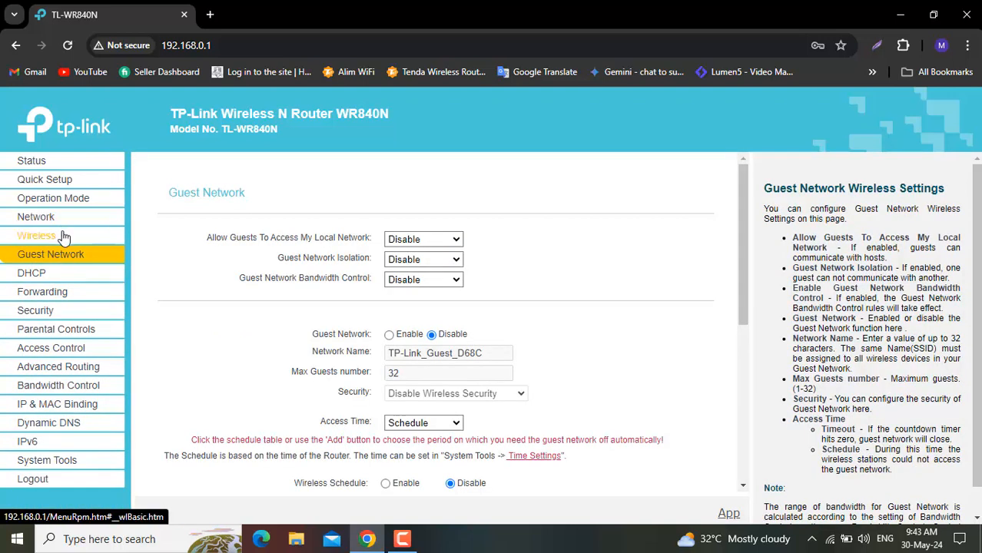
- Examine the router's Wireless basic settings and its Wireless MAC Filtering rules
{"action": "left_click", "coordinate": [64, 237]}
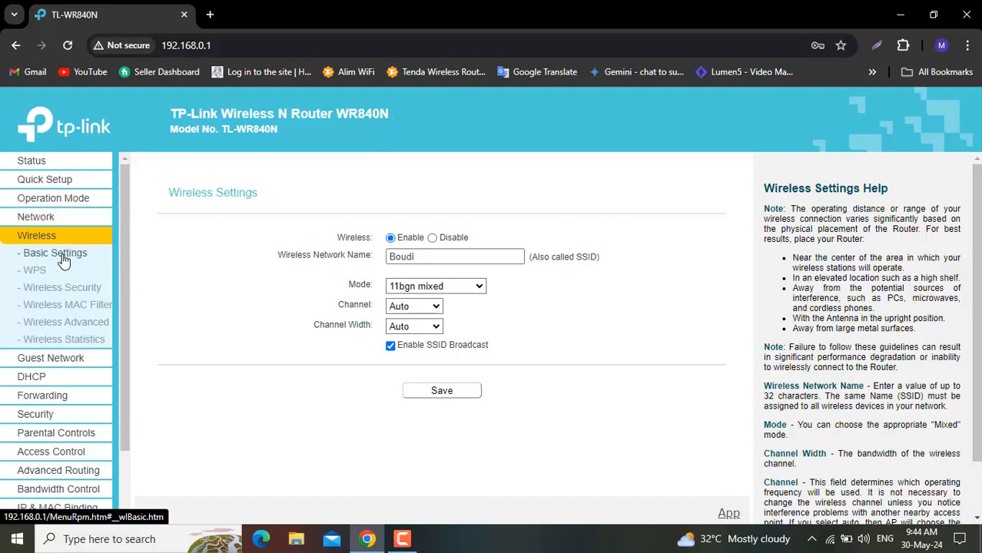
{"action": "left_click", "coordinate": [77, 308]}
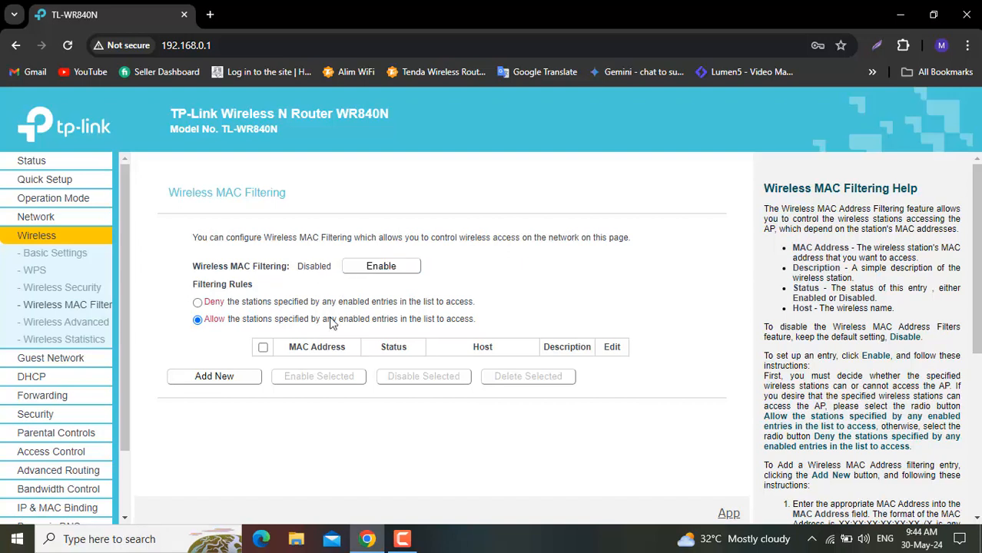
{"action": "left_click", "coordinate": [353, 266]}
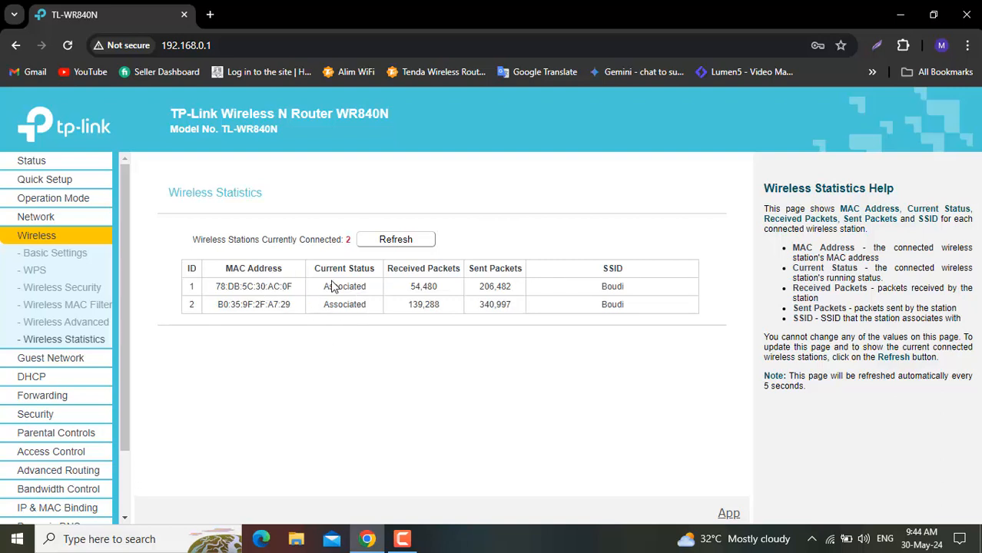
- Copy the MAC address of the first connected station from the Wireless Statistics list
{"action": "left_click_drag", "start_coordinate": [292, 284], "coordinate": [219, 284]}
{"action": "left_click", "coordinate": [238, 355]}
{"action": "left_click_drag", "start_coordinate": [293, 286], "coordinate": [233, 285]}
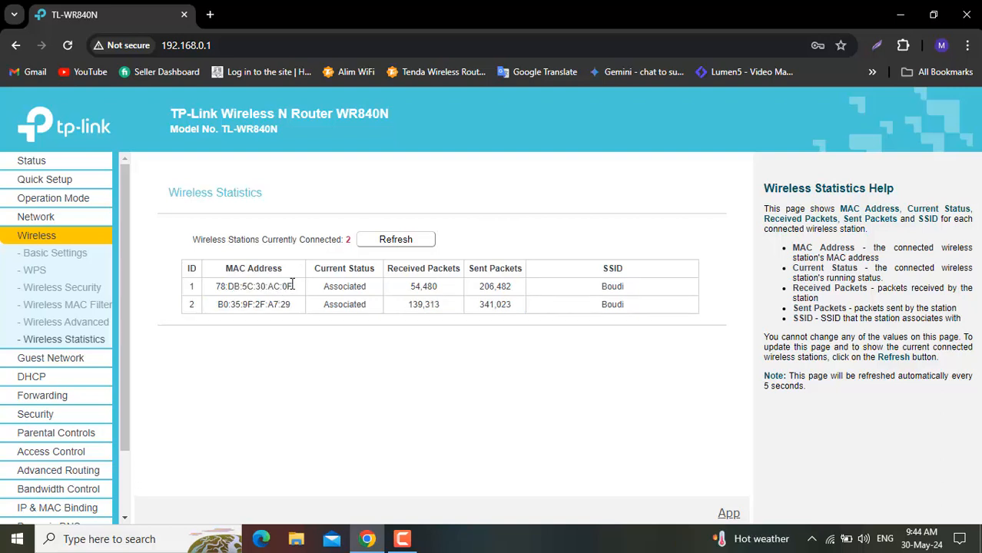
{"action": "left_click_drag", "start_coordinate": [293, 285], "coordinate": [217, 290]}
{"action": "left_click_drag", "start_coordinate": [219, 289], "coordinate": [297, 292]}
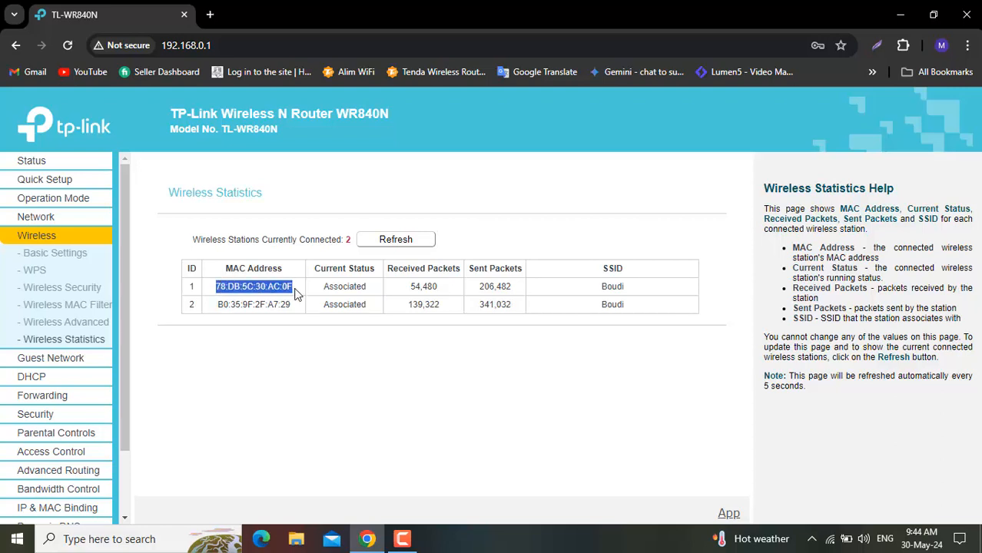
- Start a new Wireless MAC Filtering entry with the copied MAC address 78:DB:5C:30:AC:0F
{"action": "left_click", "coordinate": [68, 306]}
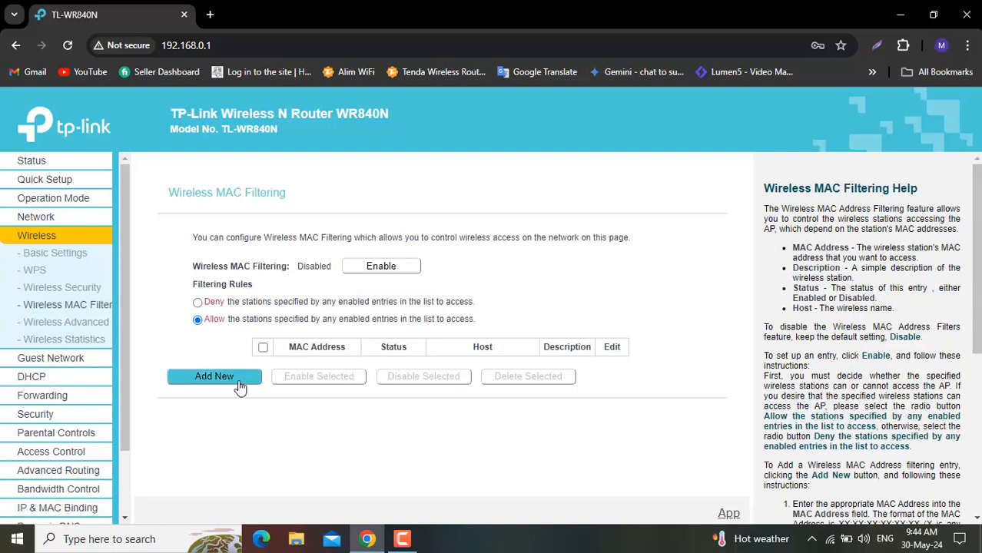
{"action": "left_click", "coordinate": [239, 386]}
{"action": "left_click", "coordinate": [421, 265]}
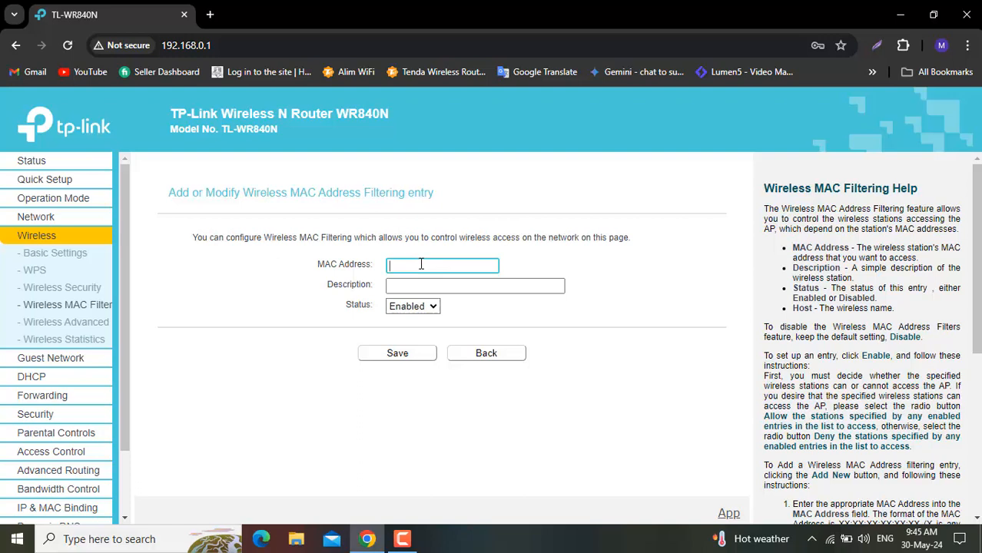
{"action": "type", "text": "78:DB:1C:30:AC:0F"}
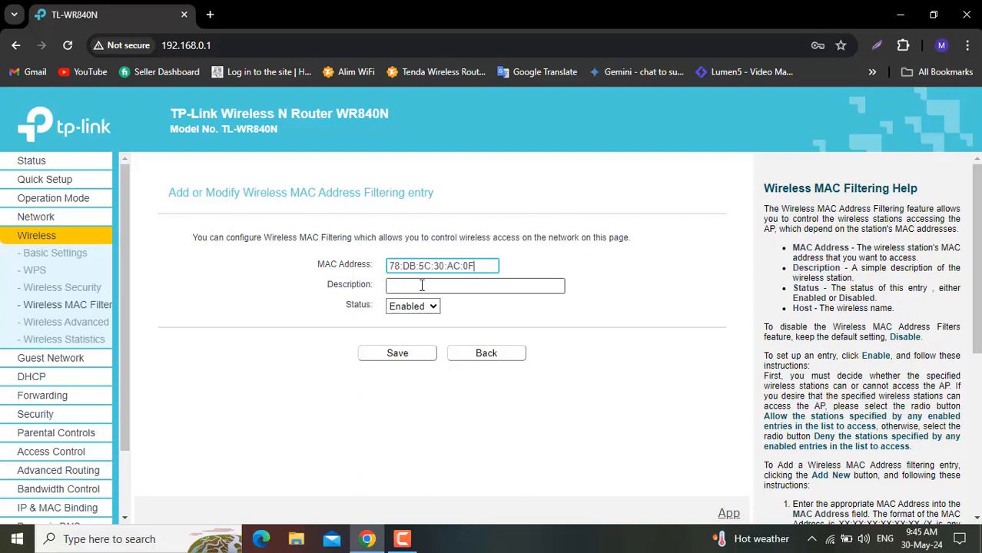
- Open the connected Wi-Fi network's properties in Windows Settings and check the random hardware address options
{"action": "left_click", "coordinate": [422, 286]}
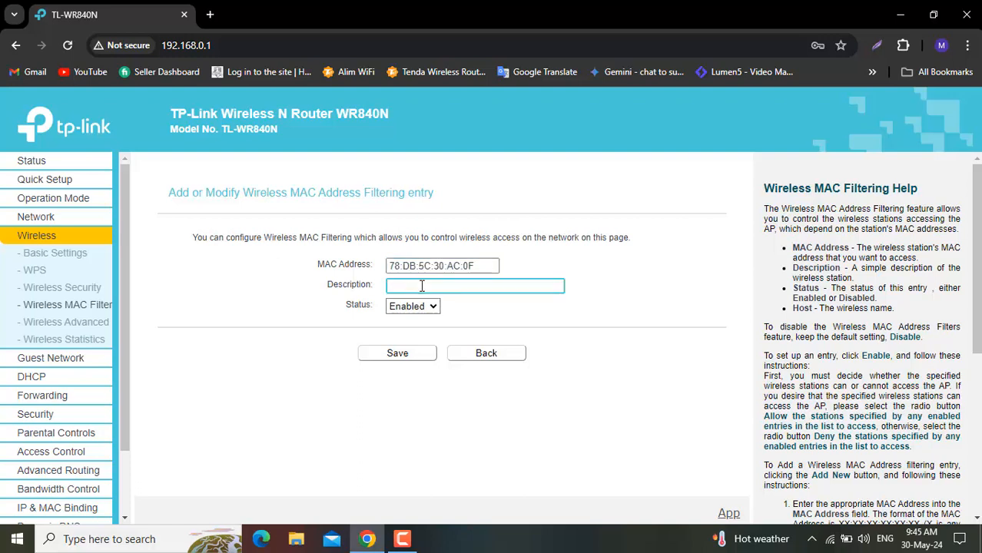
{"action": "left_click", "coordinate": [811, 539]}
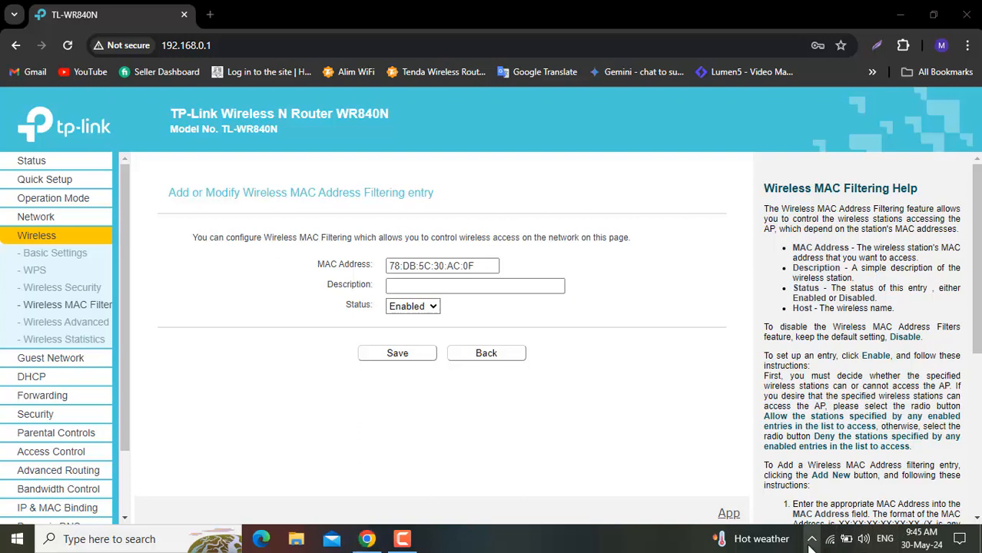
{"action": "left_click", "coordinate": [828, 544]}
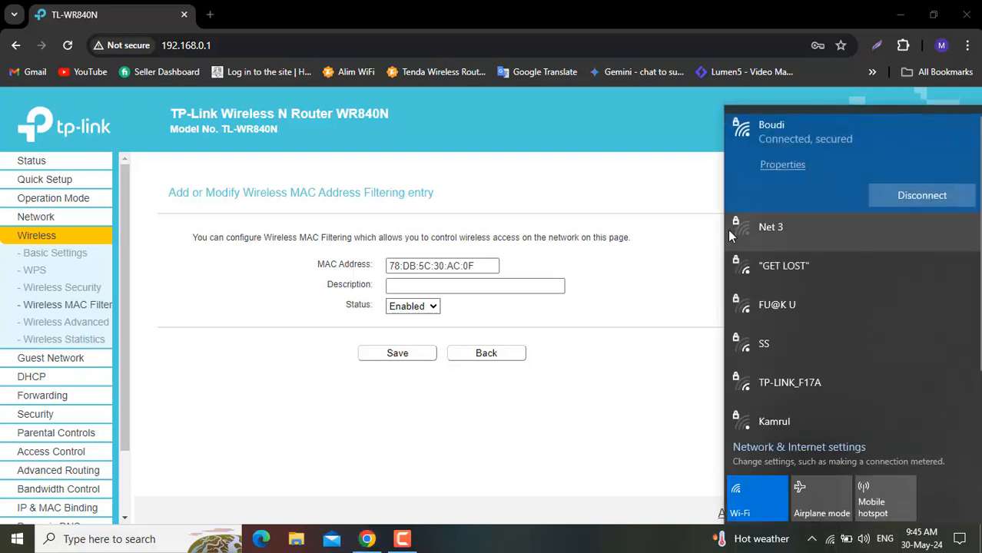
{"action": "left_click", "coordinate": [775, 166]}
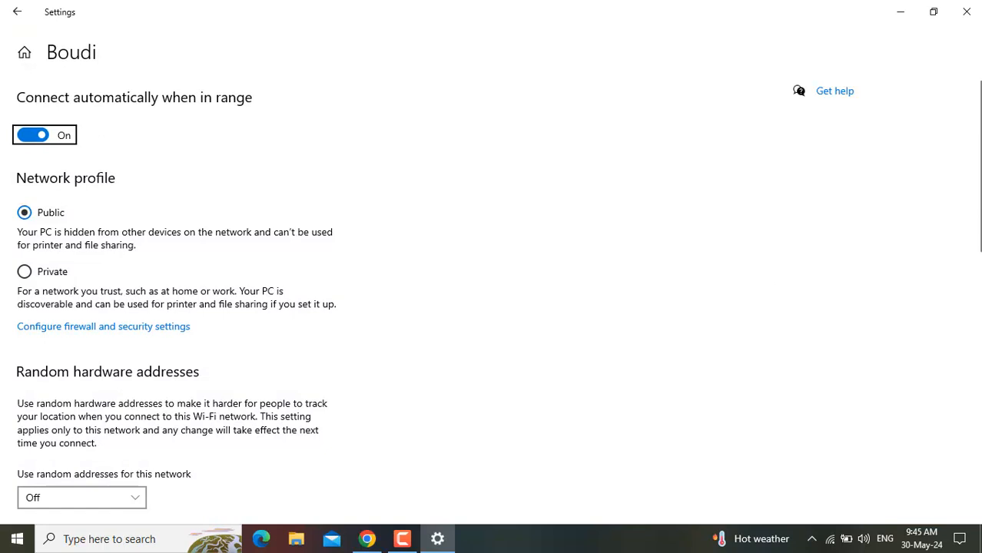
{"action": "scroll", "coordinate": [377, 238], "scroll_direction": "down", "scroll_amount": 5}
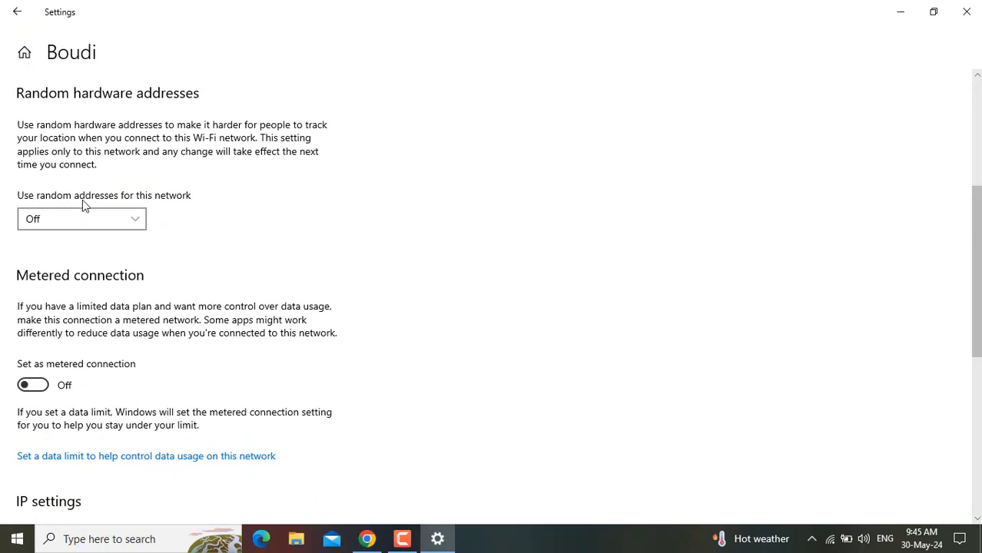
{"action": "left_click", "coordinate": [128, 219]}
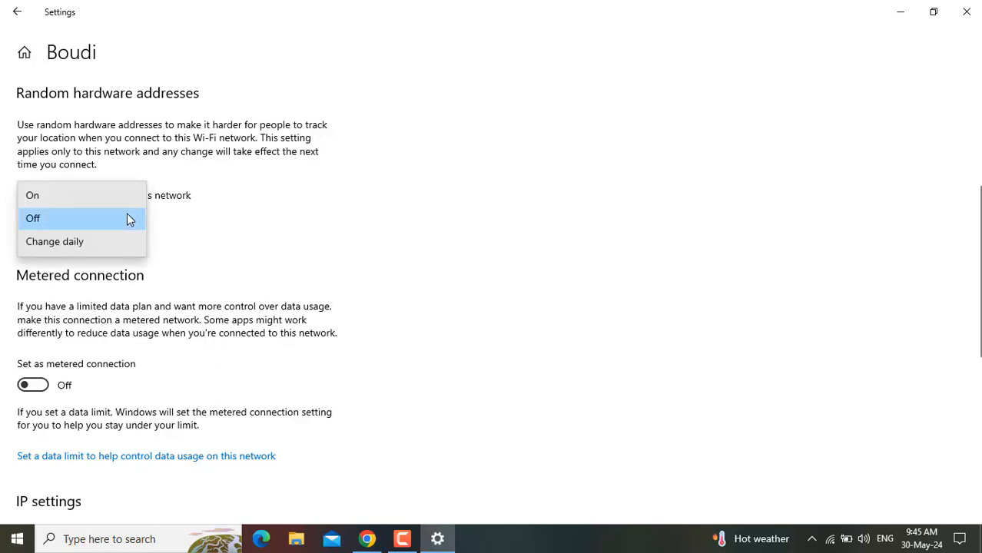
{"action": "left_click", "coordinate": [343, 243]}
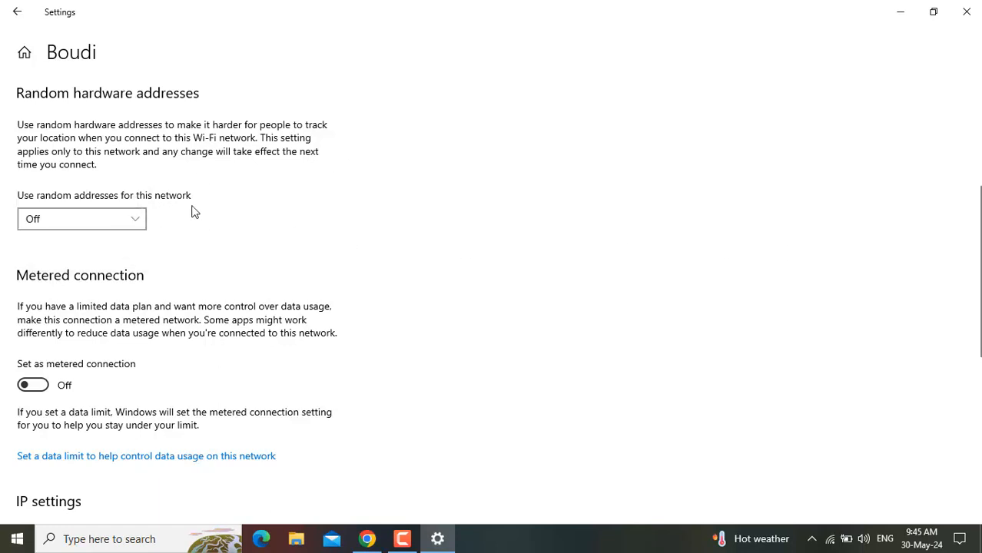
- Find the computer's physical MAC address in the Wi-Fi network's properties, then leave the properties page
{"action": "scroll", "coordinate": [492, 307], "scroll_direction": "down", "scroll_amount": 3}
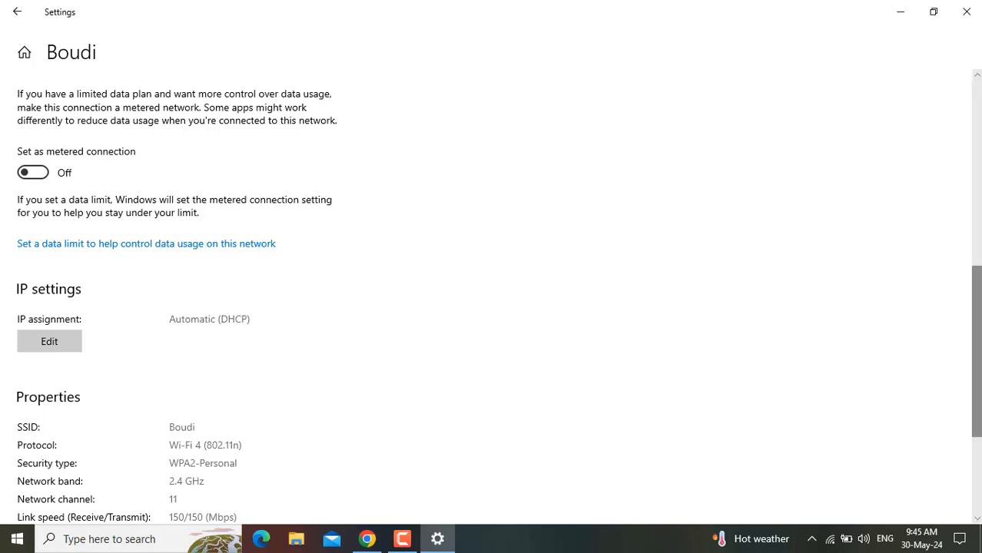
{"action": "scroll", "coordinate": [492, 308], "scroll_direction": "down", "scroll_amount": 1}
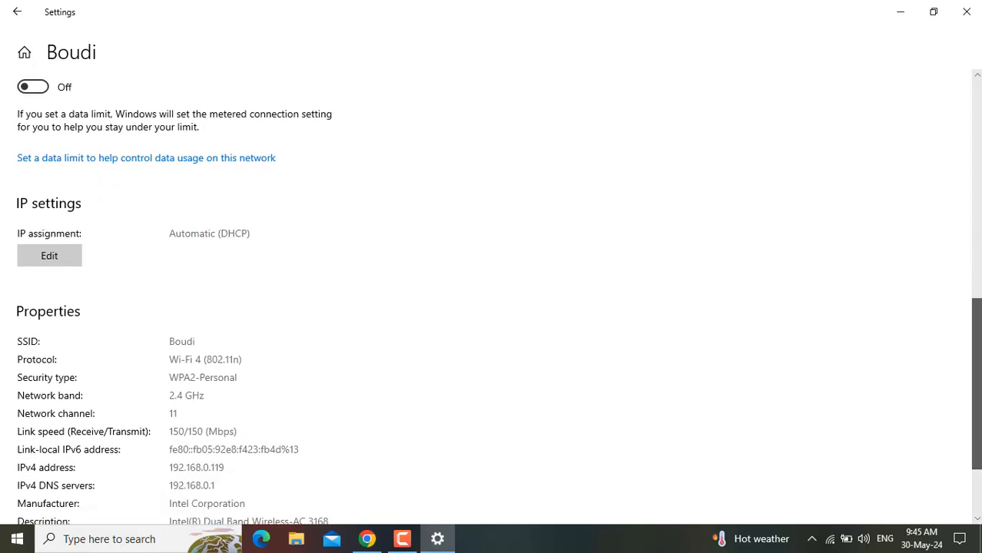
{"action": "scroll", "coordinate": [492, 308], "scroll_direction": "down", "scroll_amount": 1}
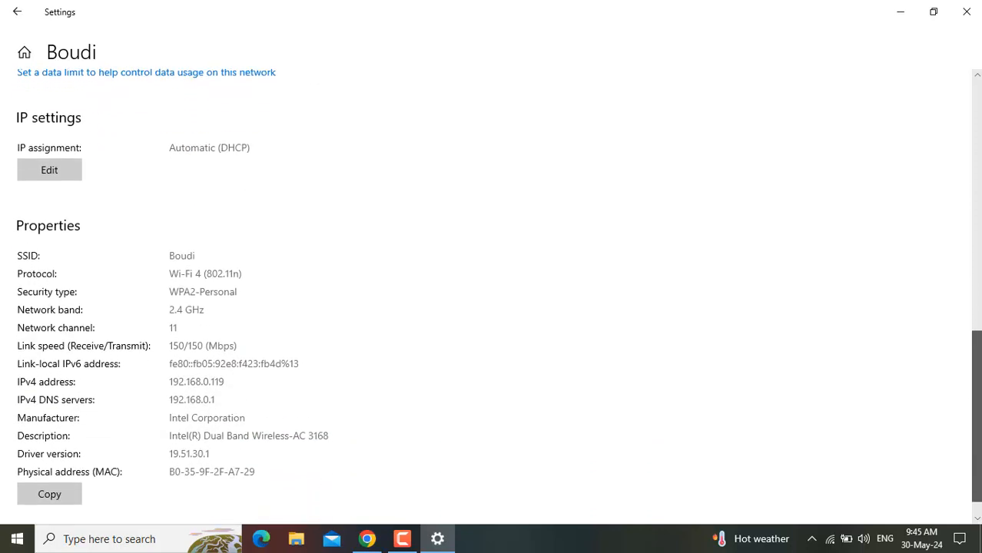
{"action": "left_click_drag", "start_coordinate": [977, 416], "coordinate": [977, 422]}
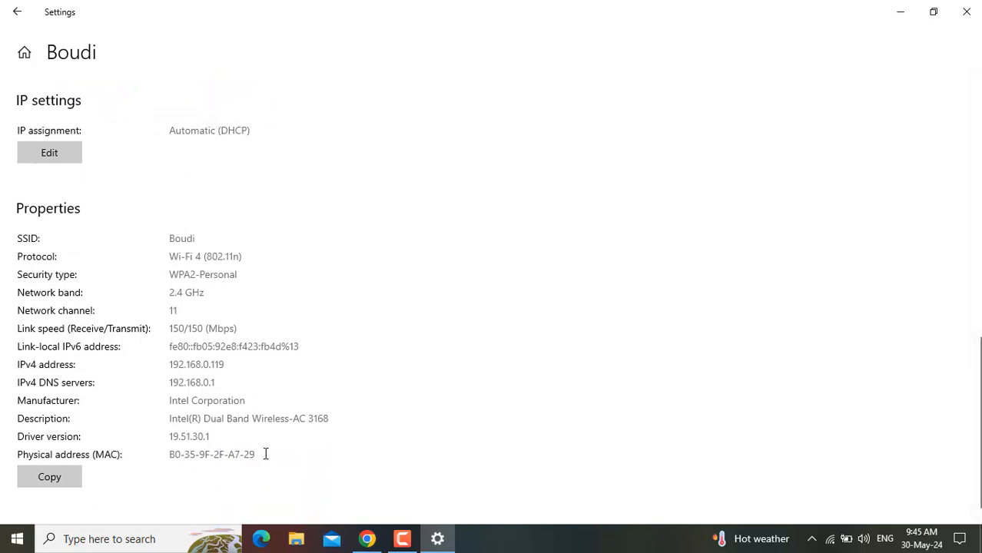
{"action": "triple_click", "coordinate": [191, 454]}
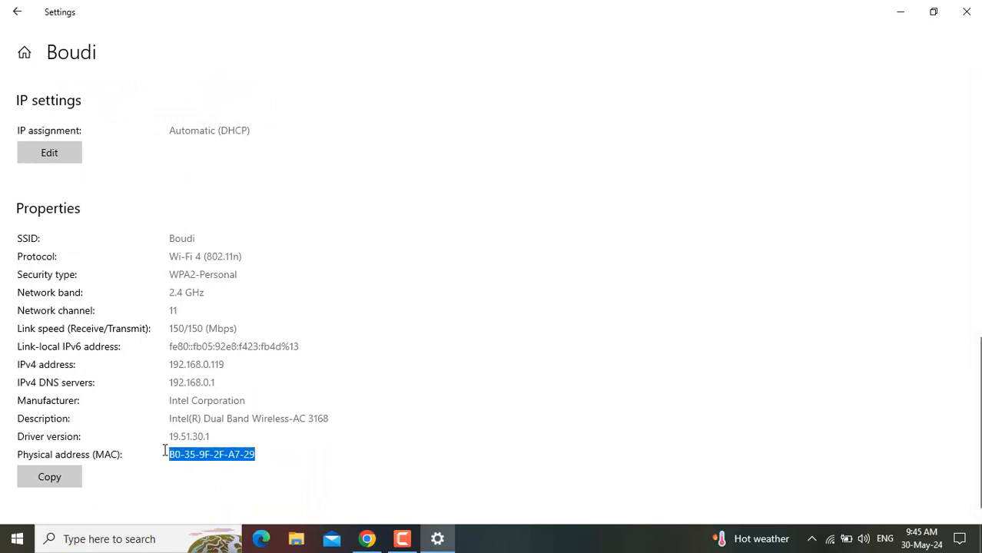
{"action": "left_click", "coordinate": [5, 6]}
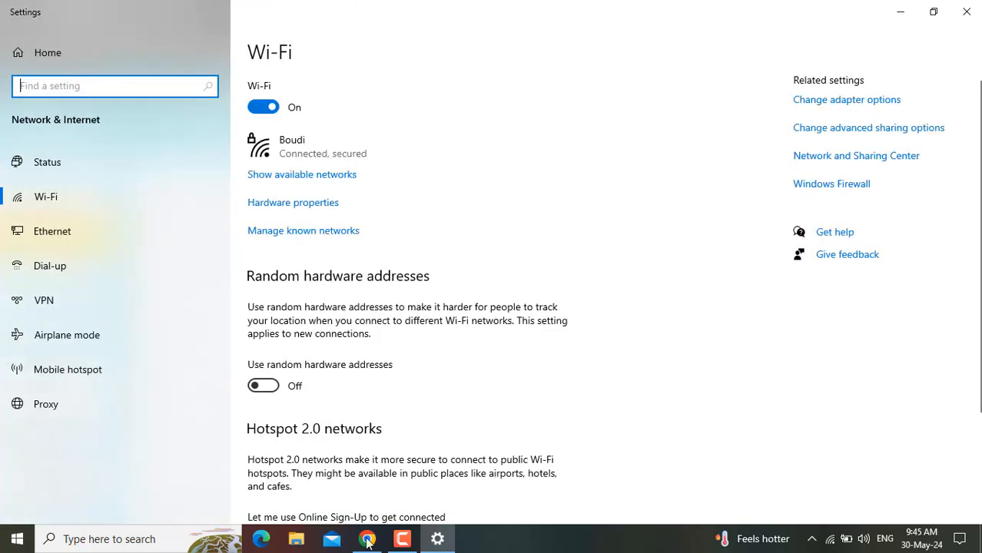
- Return to the router page in Chrome and set the new filtering entry's description to "My Moble"
{"action": "left_click", "coordinate": [366, 539]}
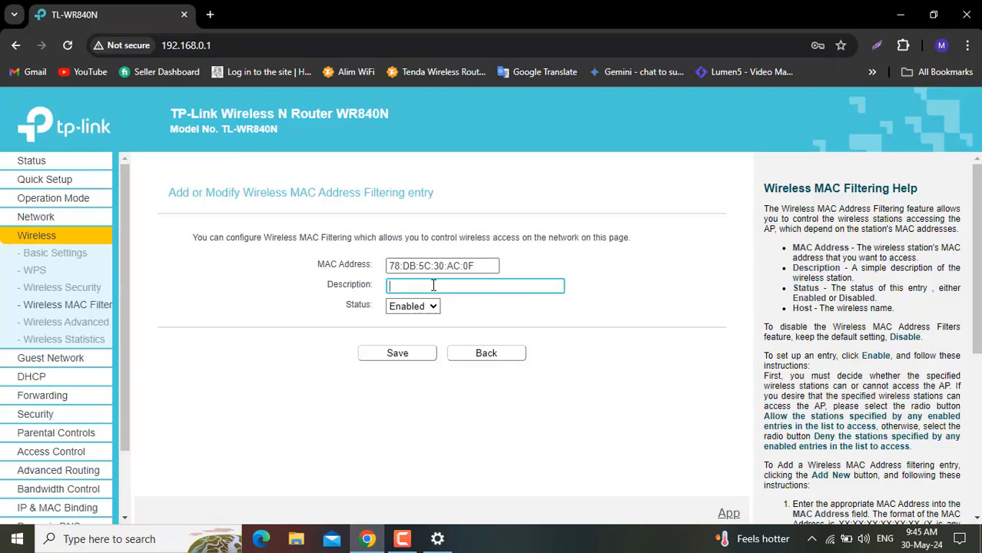
{"action": "type", "text": "Moble"}
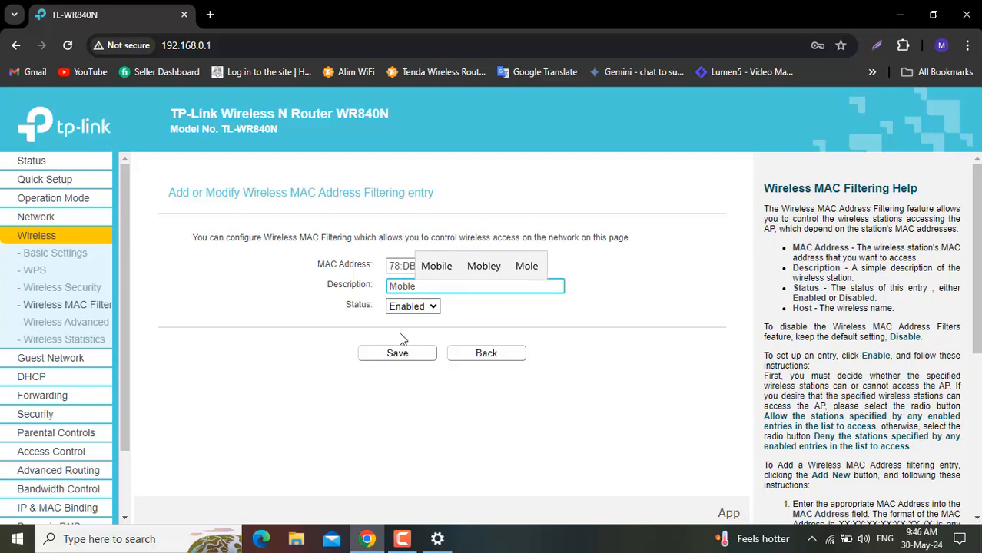
{"action": "left_click", "coordinate": [470, 318]}
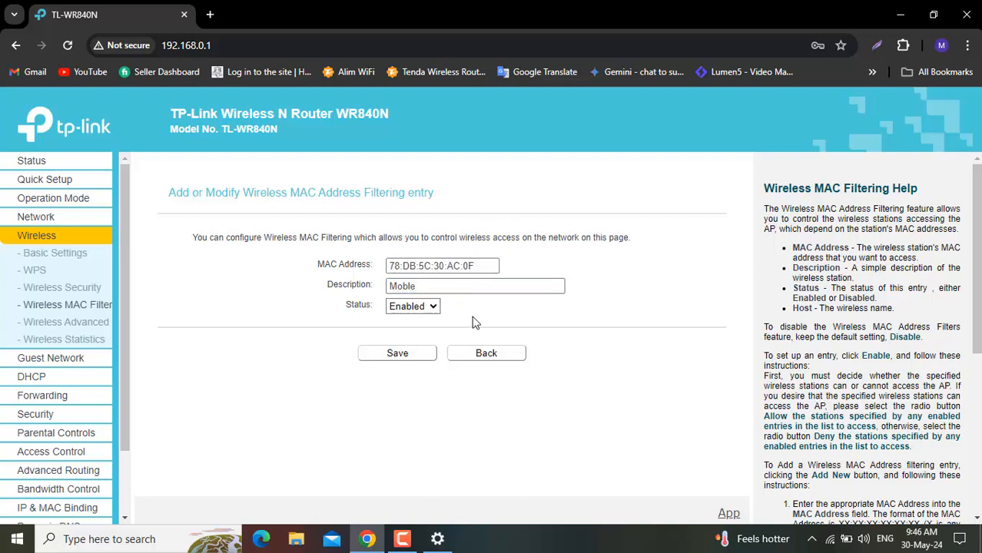
{"action": "left_click", "coordinate": [392, 287]}
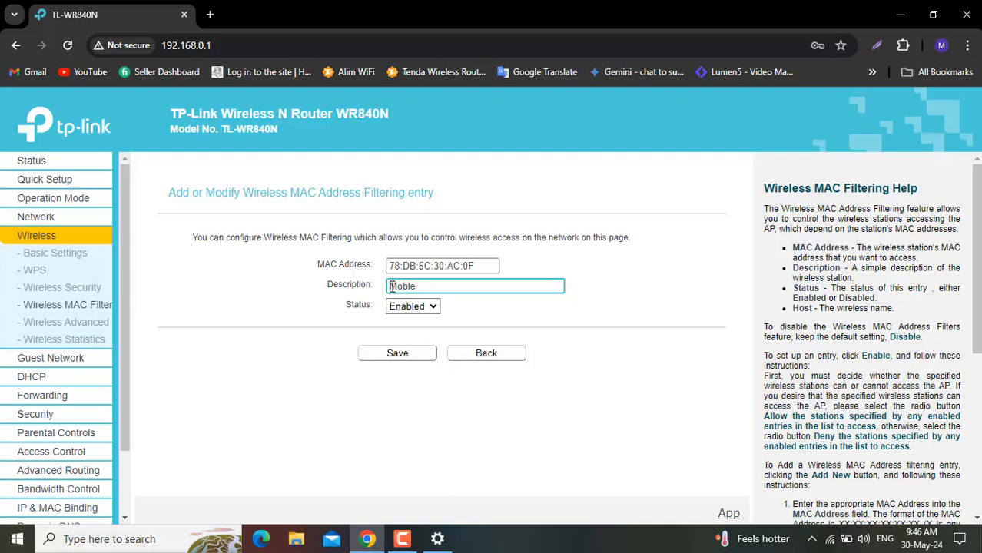
{"action": "type", "text": "My"}
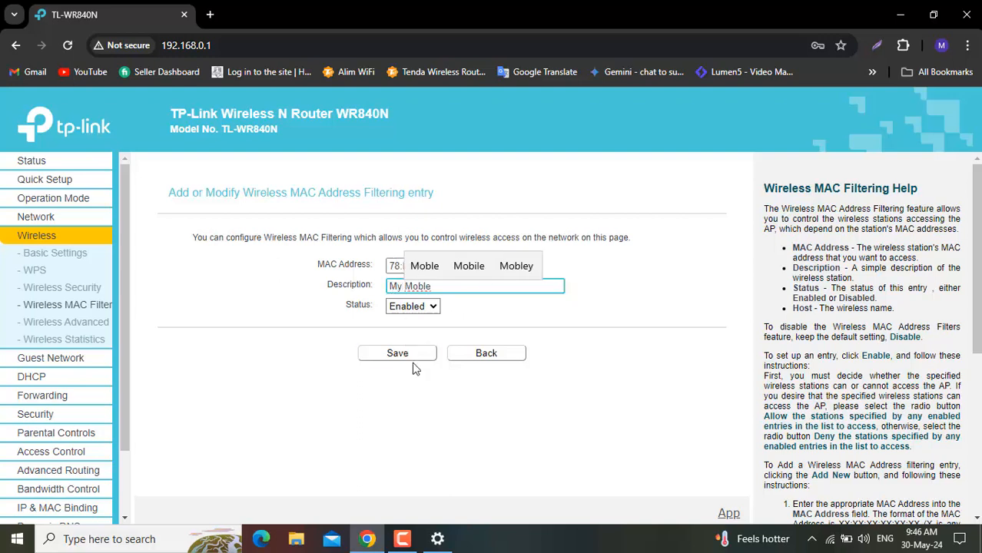
- Choose Enabled as the status of the My Moble filtering entry and save it
{"action": "left_click", "coordinate": [411, 355]}
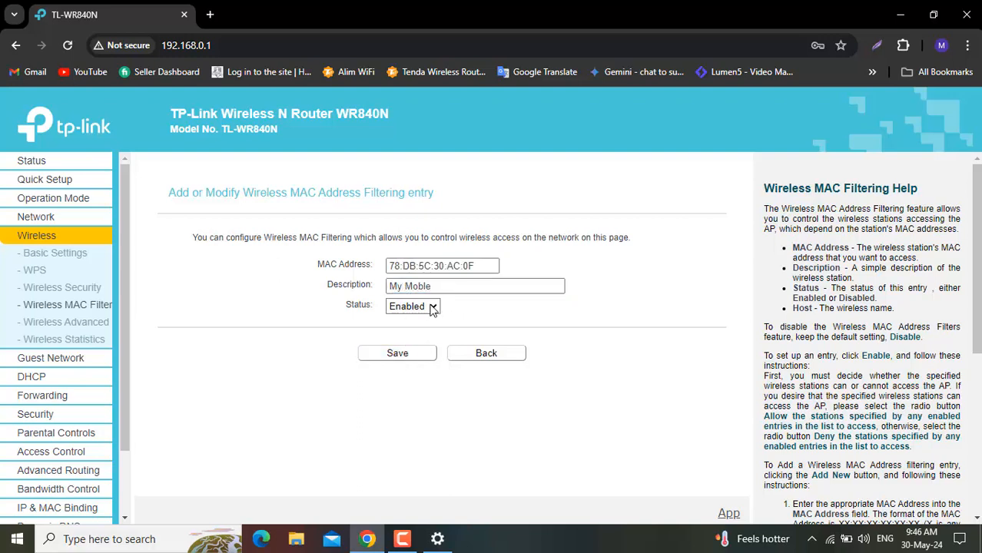
{"action": "left_click", "coordinate": [431, 307]}
{"action": "left_click", "coordinate": [406, 321]}
{"action": "left_click", "coordinate": [403, 354]}
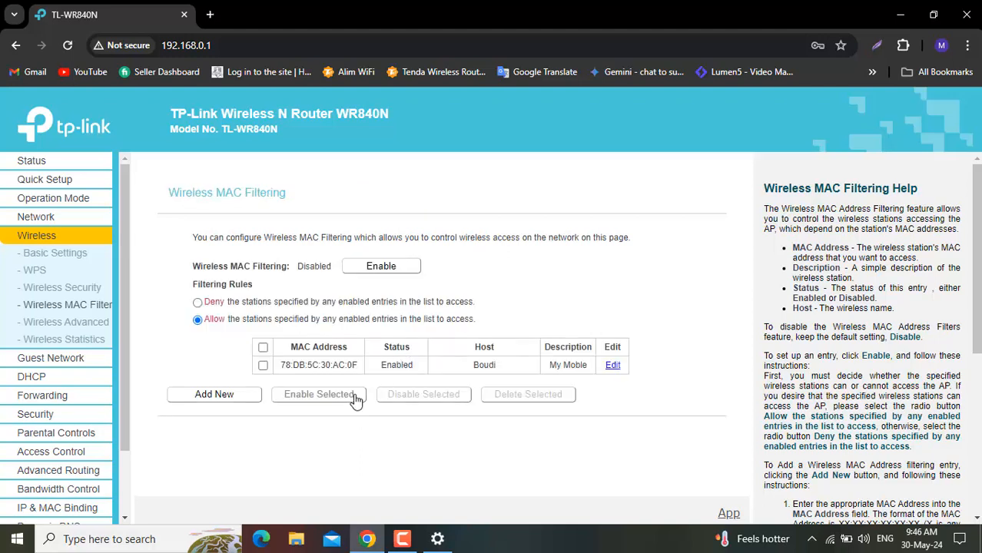
{"action": "left_click", "coordinate": [80, 347]}
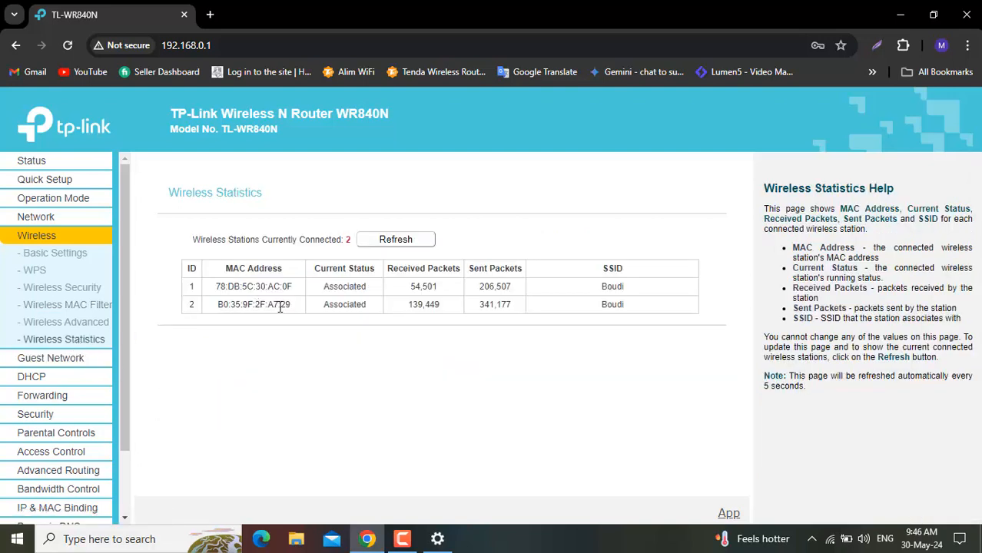
{"action": "mouse_move", "coordinate": [294, 307]}
{"action": "left_mouse_down"}
{"action": "mouse_move", "coordinate": [219, 320]}
{"action": "mouse_move", "coordinate": [206, 307]}
{"action": "mouse_move", "coordinate": [294, 310]}
{"action": "left_mouse_up"}
{"action": "key", "text": "ctrl+c"}
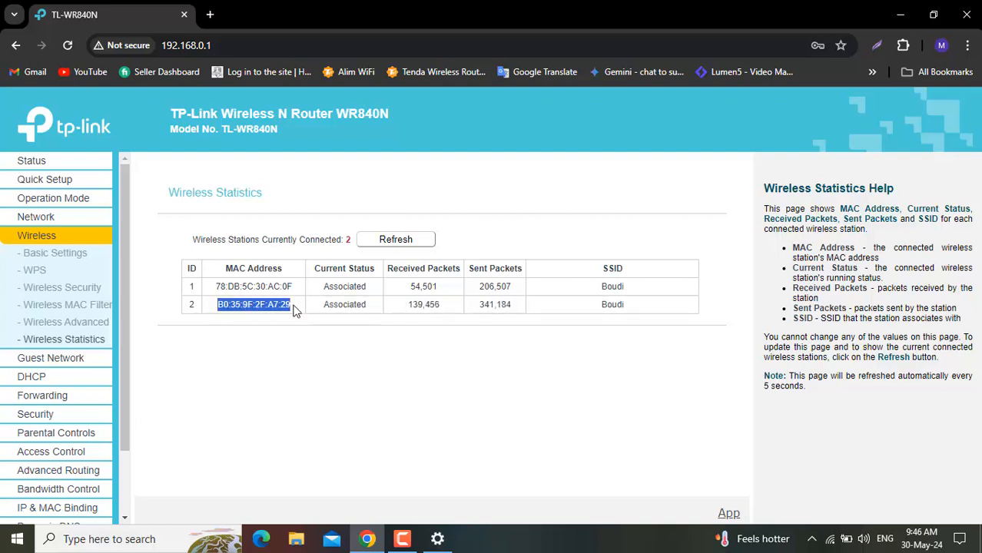
{"action": "left_click", "coordinate": [92, 310]}
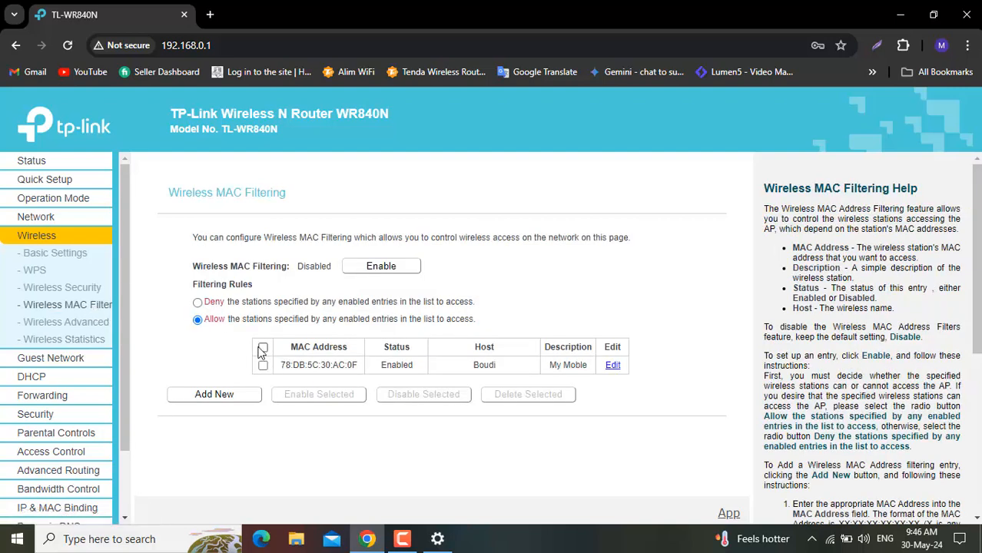
{"action": "left_click", "coordinate": [243, 395]}
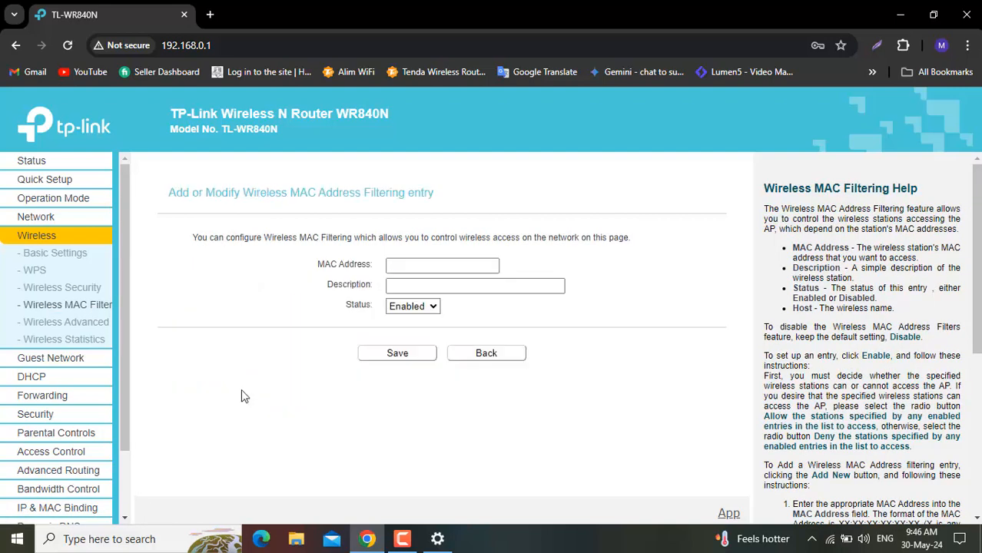
{"action": "left_click", "coordinate": [413, 262]}
{"action": "key", "text": "ctrl+v"}
- Save the new entry with the description "My computer" and enable Wireless MAC Filtering
{"action": "left_click", "coordinate": [400, 284]}
{"action": "type", "text": "My "}
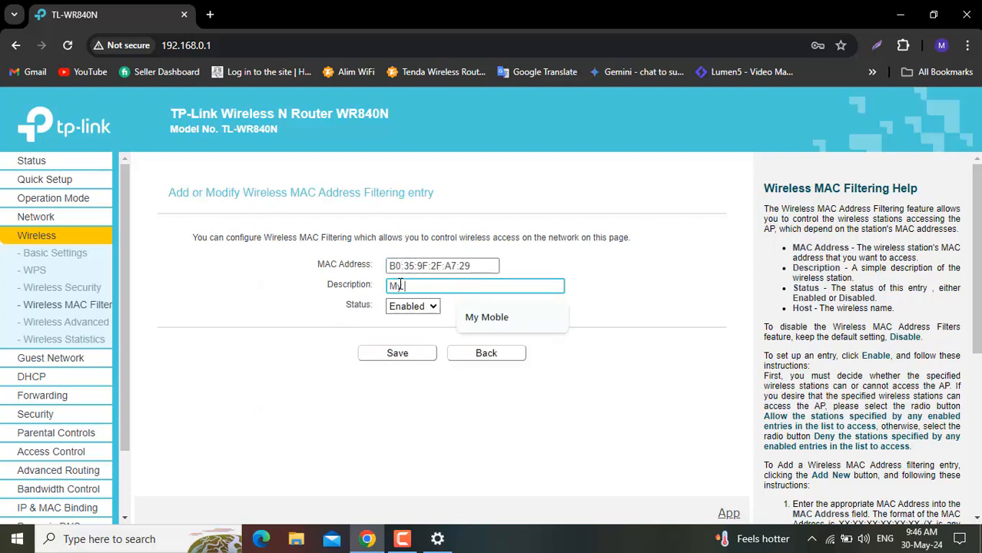
{"action": "type", "text": "computer"}
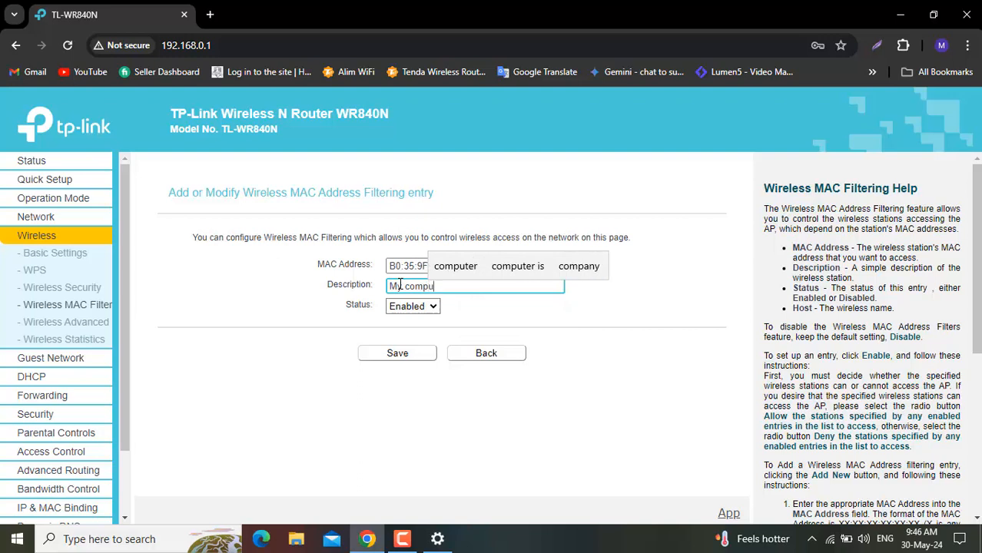
{"action": "left_click", "coordinate": [402, 359]}
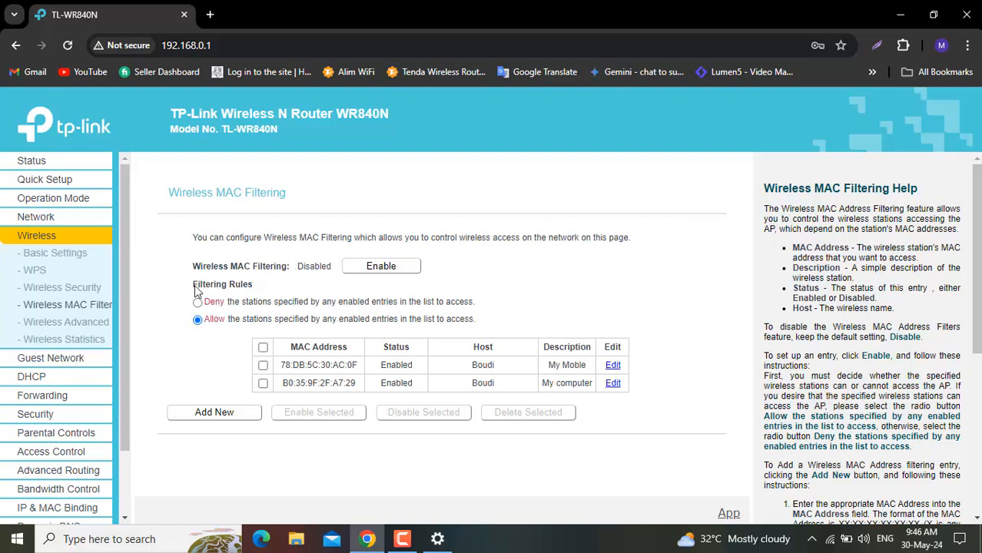
{"action": "left_click", "coordinate": [386, 268]}
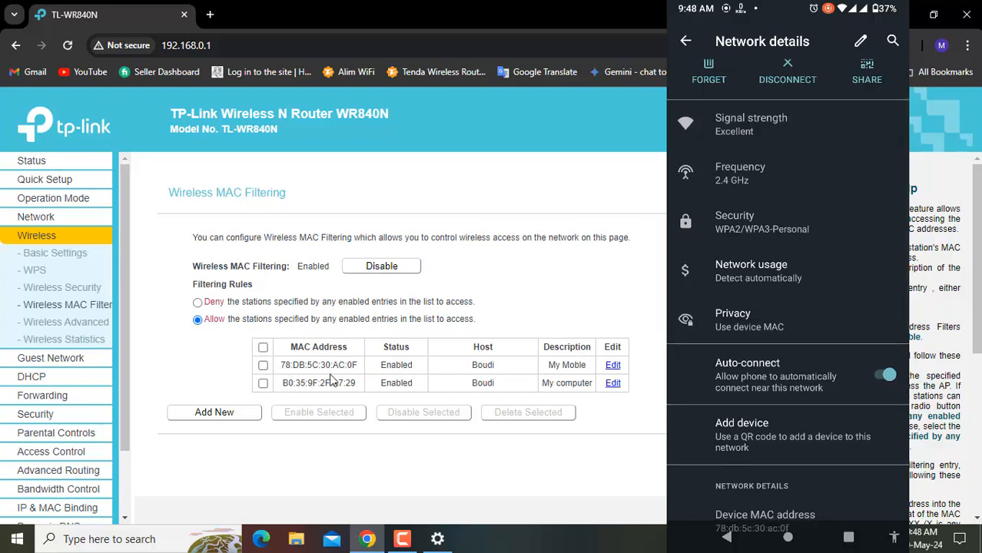
- Set the My Moble entry's status to Disabled, save it and check its status in the filtering list
{"action": "left_click", "coordinate": [612, 366]}
{"action": "left_click", "coordinate": [411, 306]}
{"action": "left_click", "coordinate": [407, 332]}
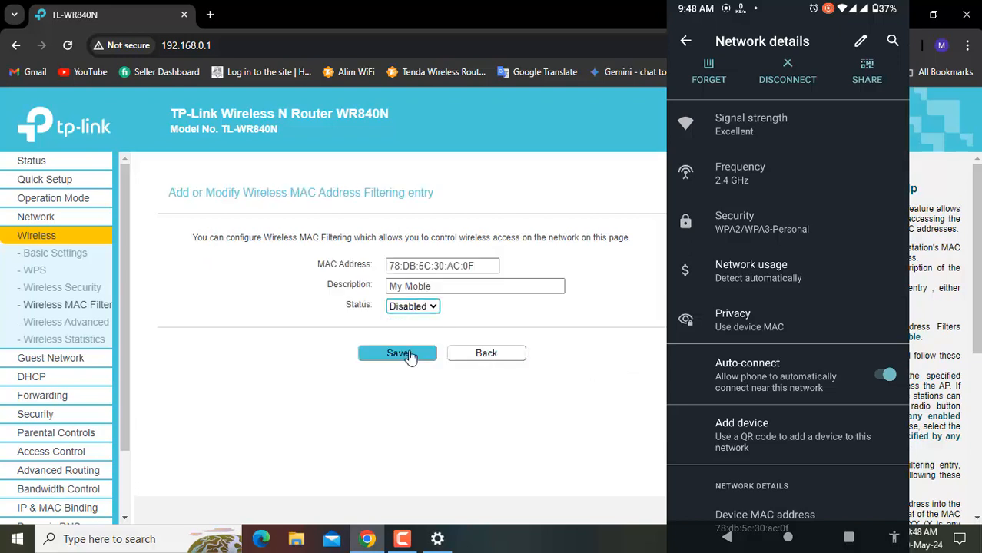
{"action": "left_click", "coordinate": [409, 355]}
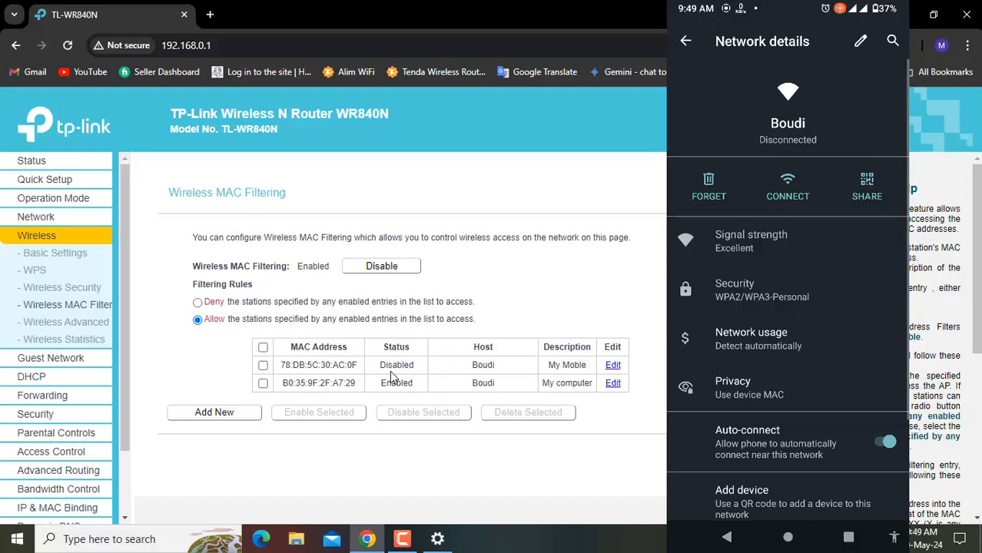
{"action": "left_click_drag", "start_coordinate": [381, 367], "coordinate": [413, 372]}
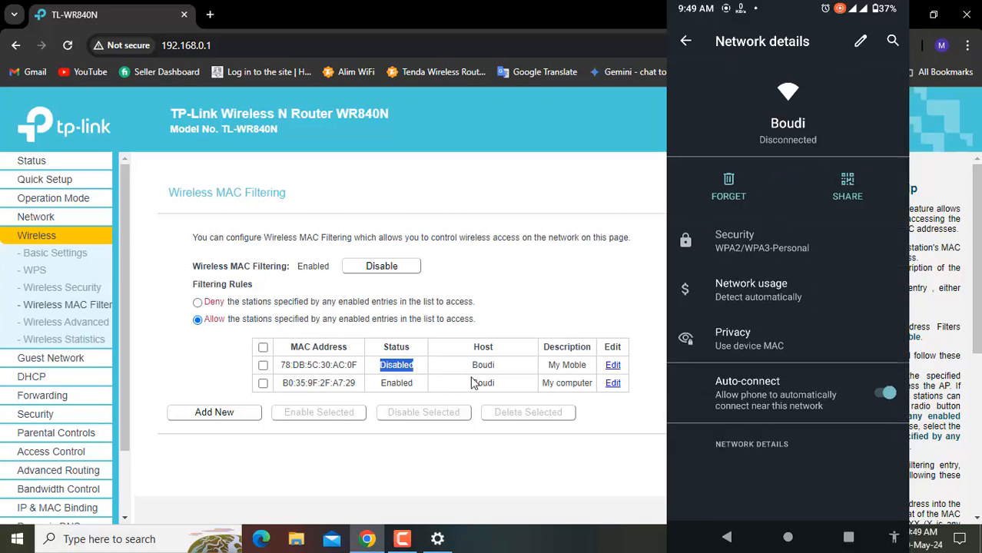
- Set the My Moble entry's status back to Enabled and save it
{"action": "left_click", "coordinate": [612, 366]}
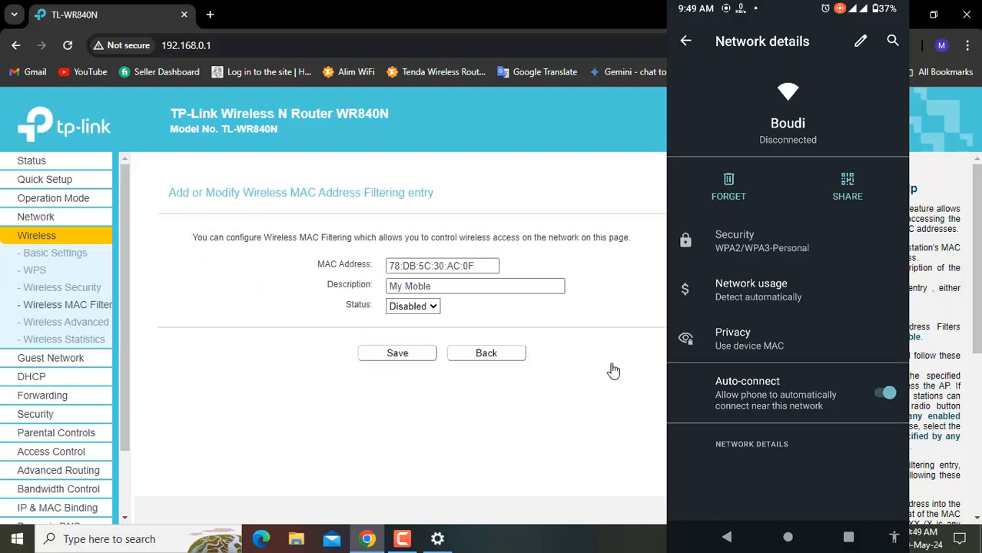
{"action": "left_click", "coordinate": [425, 307]}
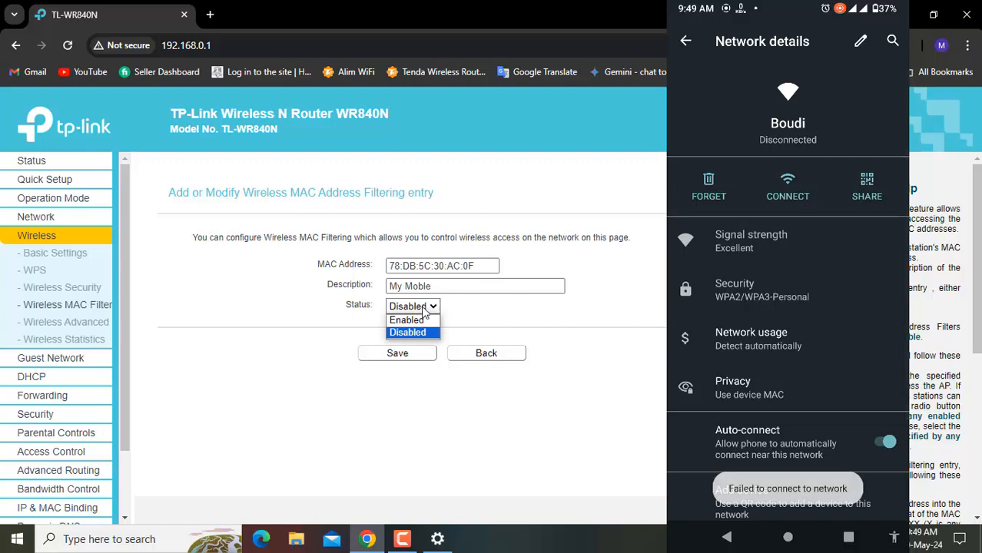
{"action": "left_click", "coordinate": [420, 321]}
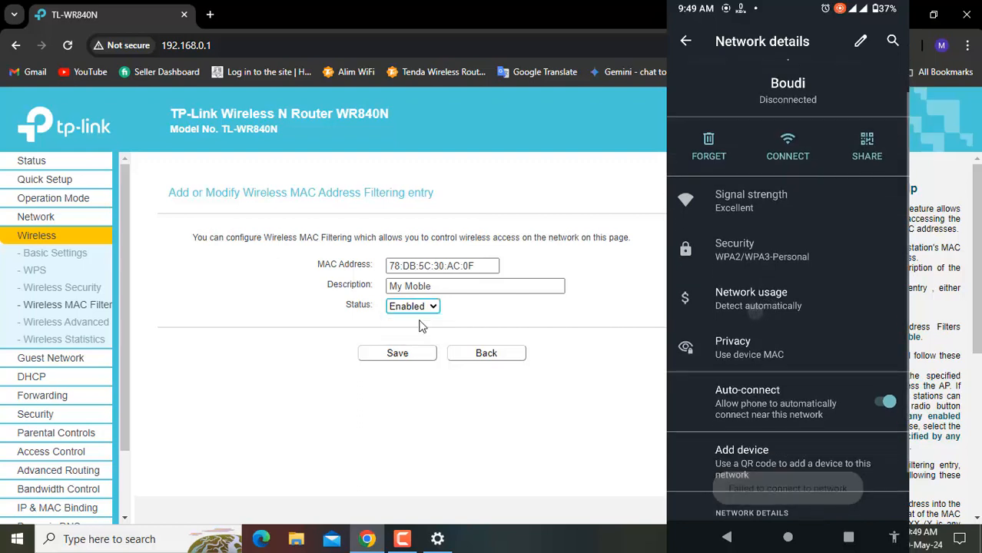
{"action": "left_click", "coordinate": [410, 355]}
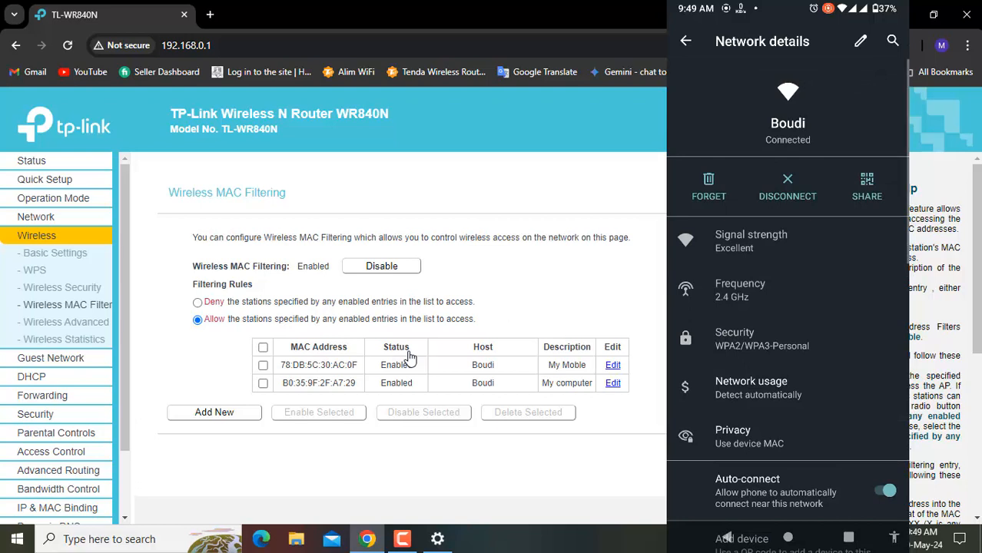
- Change the description of the My Moble filtering entry to "My Moble 30-5-24" and save it
{"action": "left_click", "coordinate": [612, 367]}
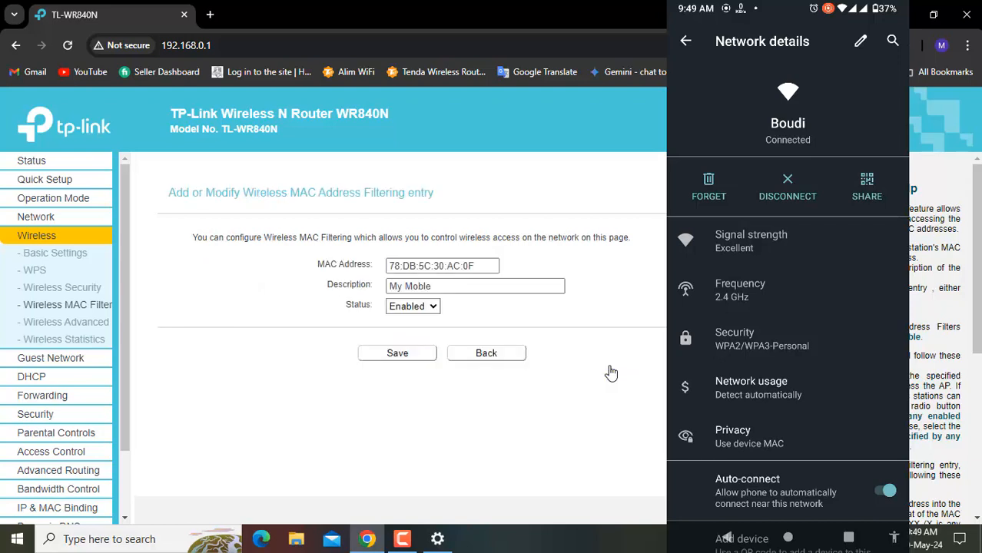
{"action": "left_click", "coordinate": [450, 284]}
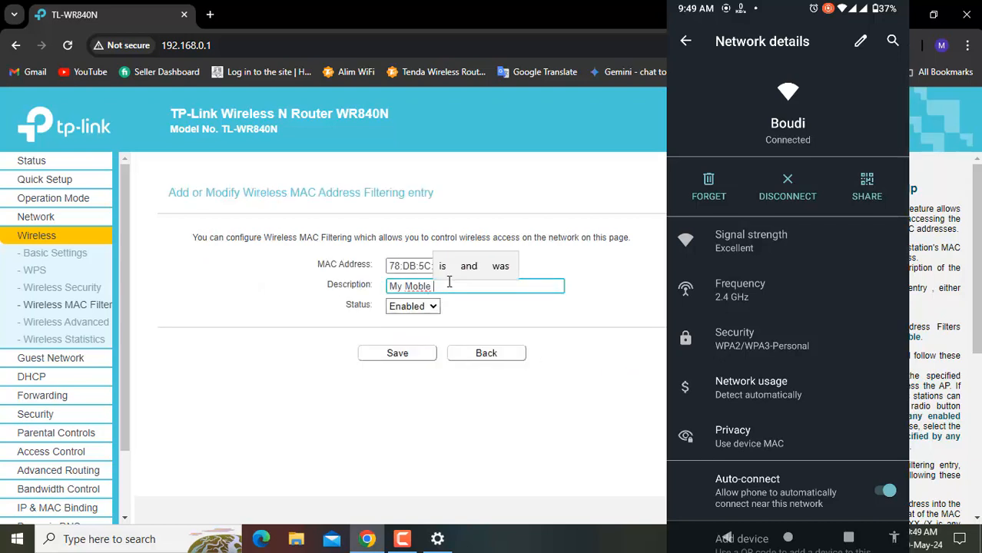
{"action": "type", "text": "30"}
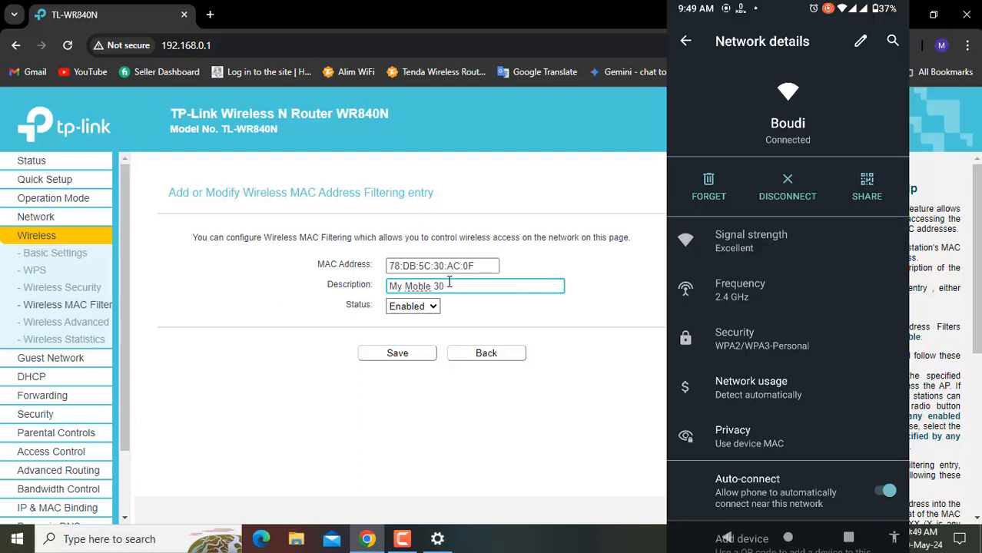
{"action": "type", "text": "-5- 24"}
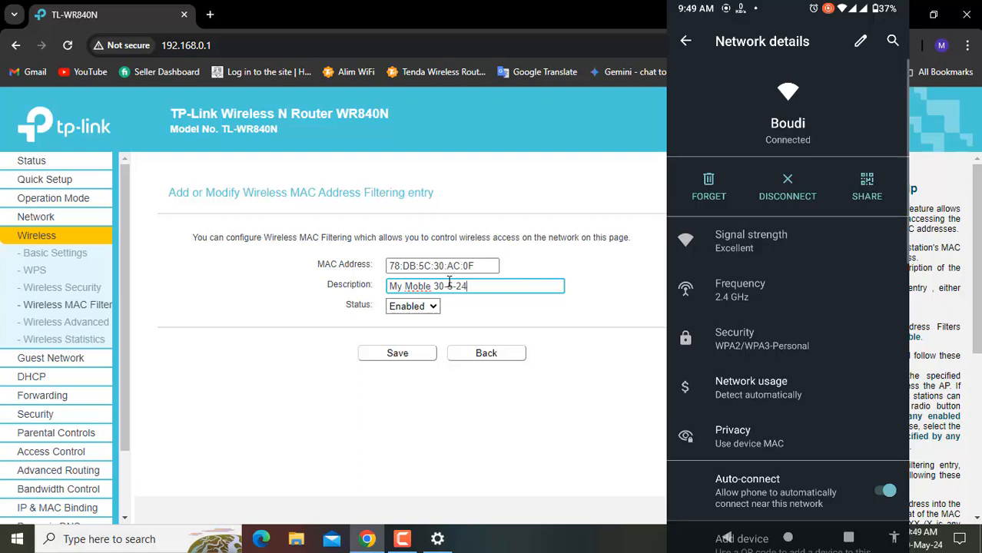
{"action": "left_click", "coordinate": [400, 363]}
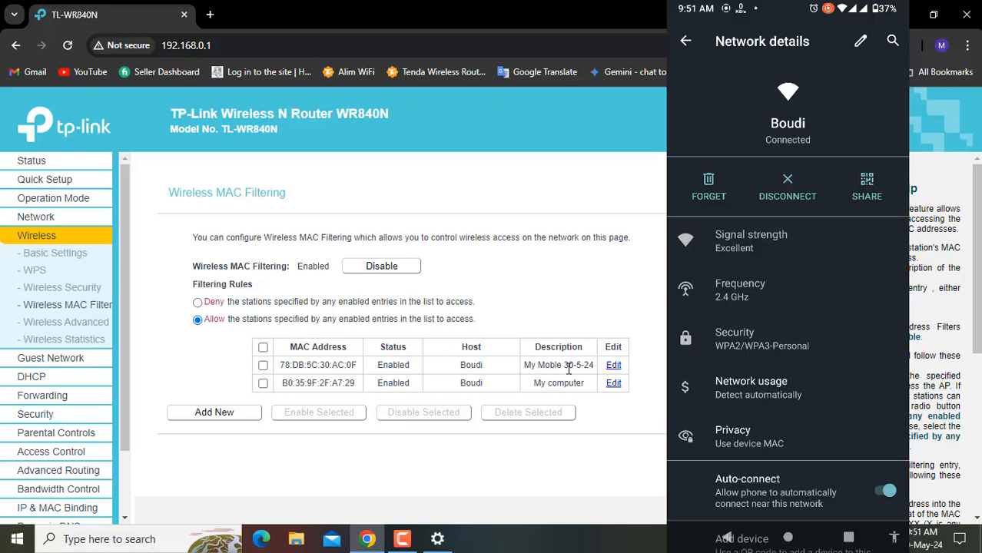
{"action": "left_click", "coordinate": [568, 368]}
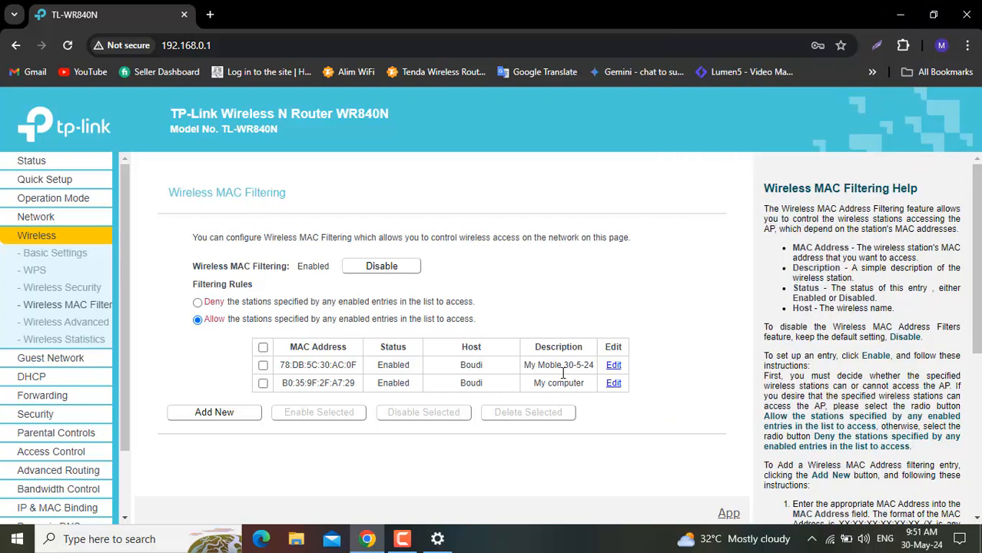